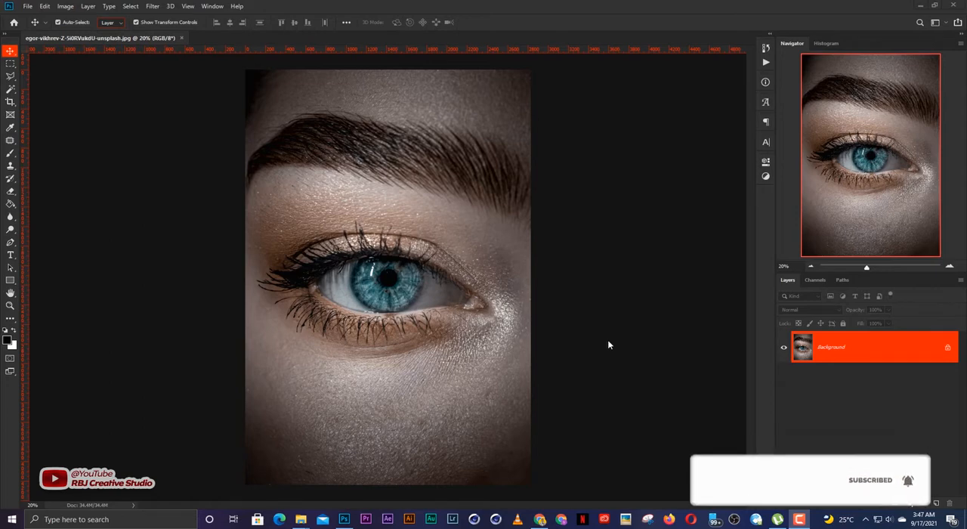
# Step: Examine the eye photo up close and the stock images in the folder 13
pyautogui.click(582, 303)
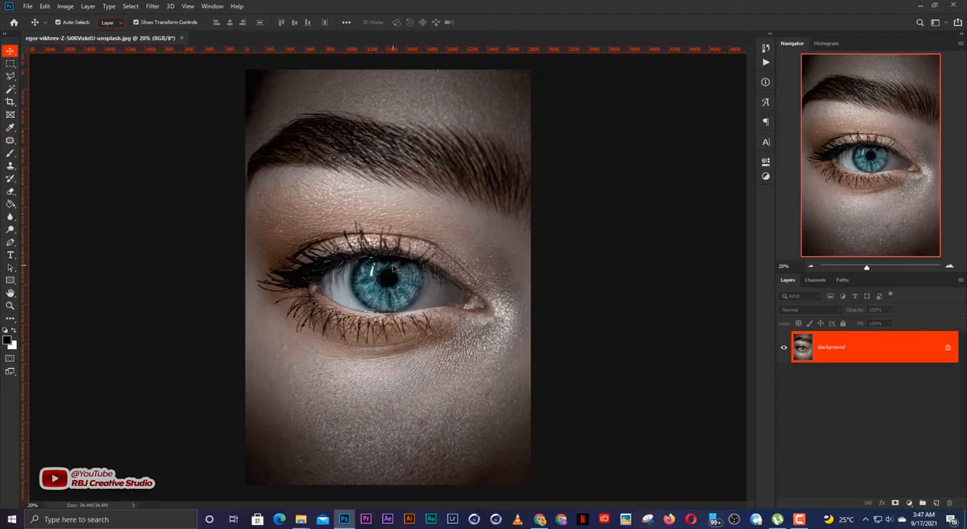
pyautogui.scroll(5, 400, 276)
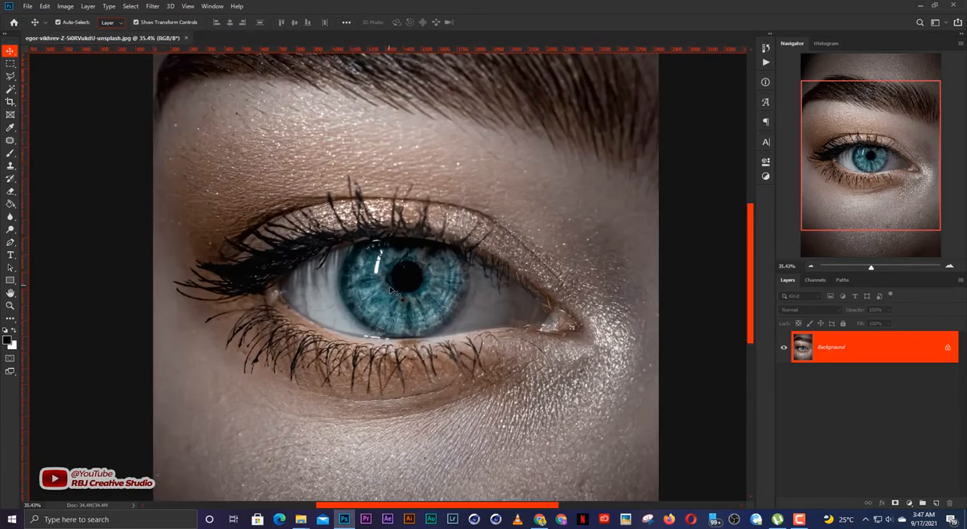
pyautogui.scroll(3, 395, 291)
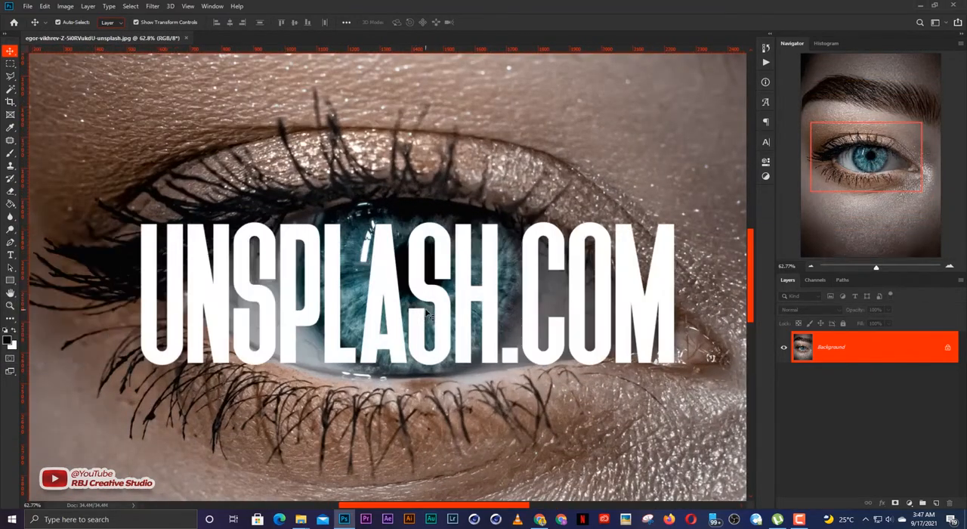
pyautogui.moveTo(300, 523)
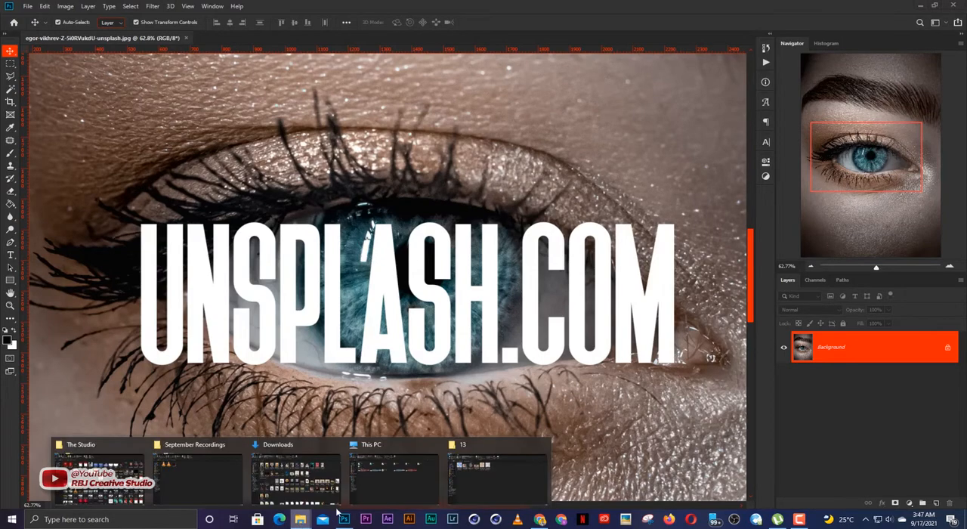
pyautogui.click(496, 472)
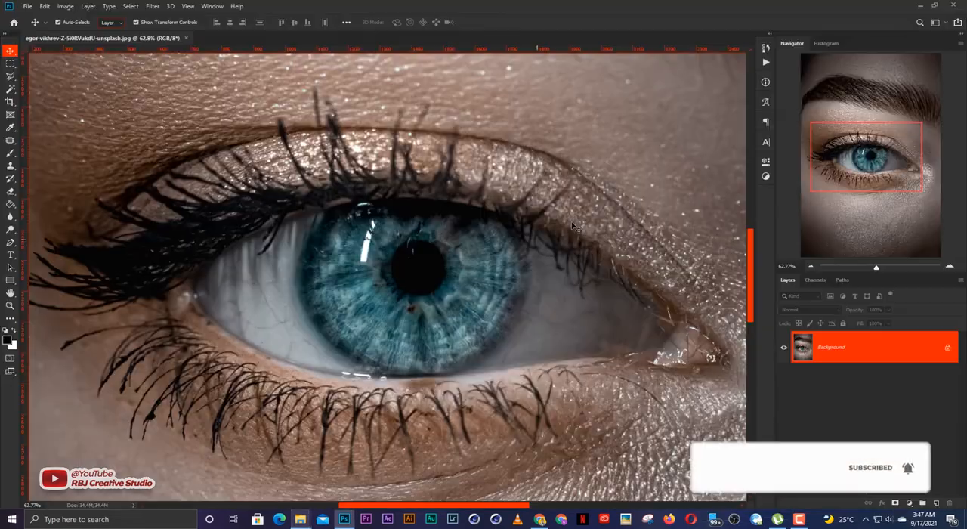
# Step: Add a Hue/Saturation adjustment layer clipped to the eye photo and turn on Colorize
pyautogui.scroll(1, 435, 294)
pyautogui.moveTo(436, 294); pyautogui.dragTo(428, 310)
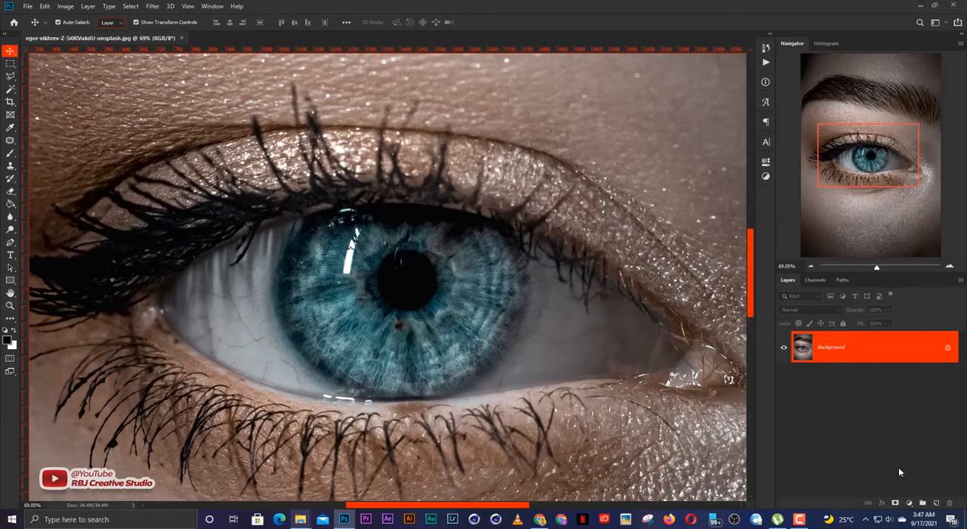
pyautogui.click(909, 503)
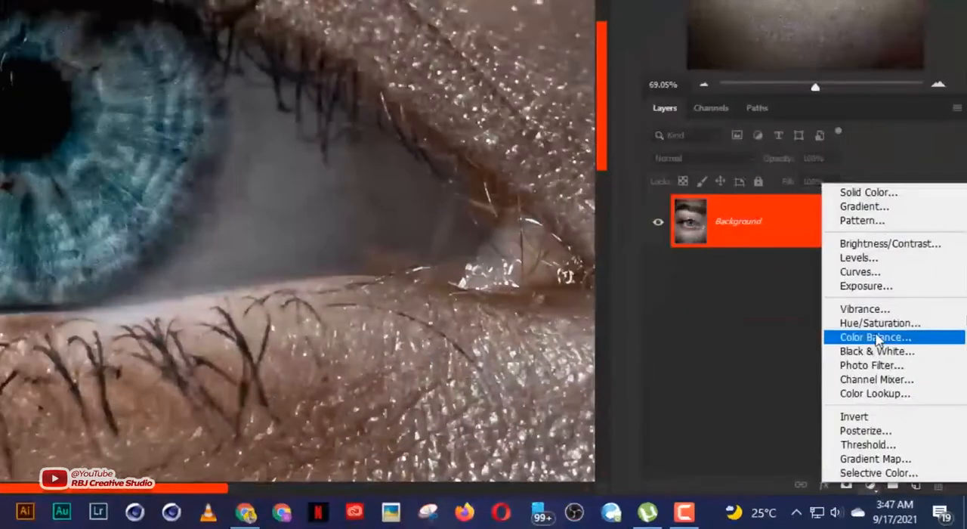
pyautogui.click(878, 325)
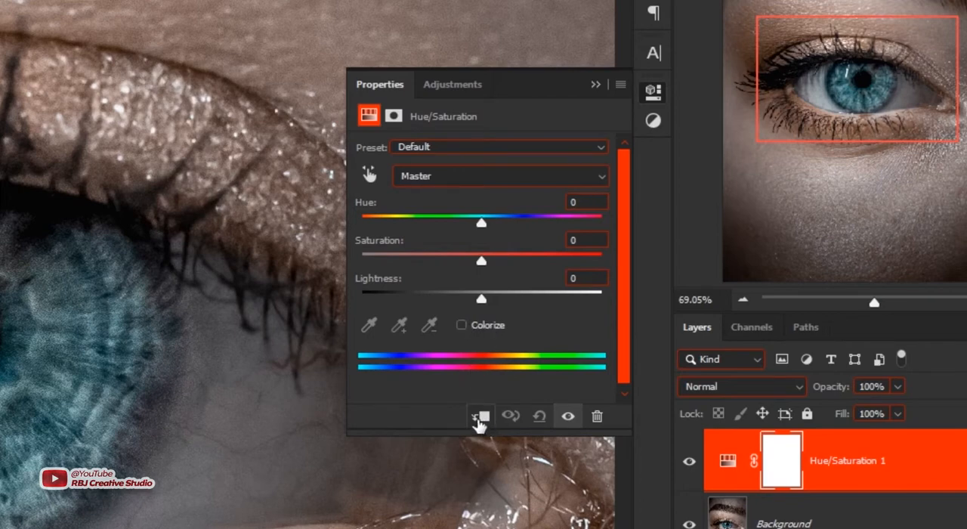
pyautogui.click(480, 418)
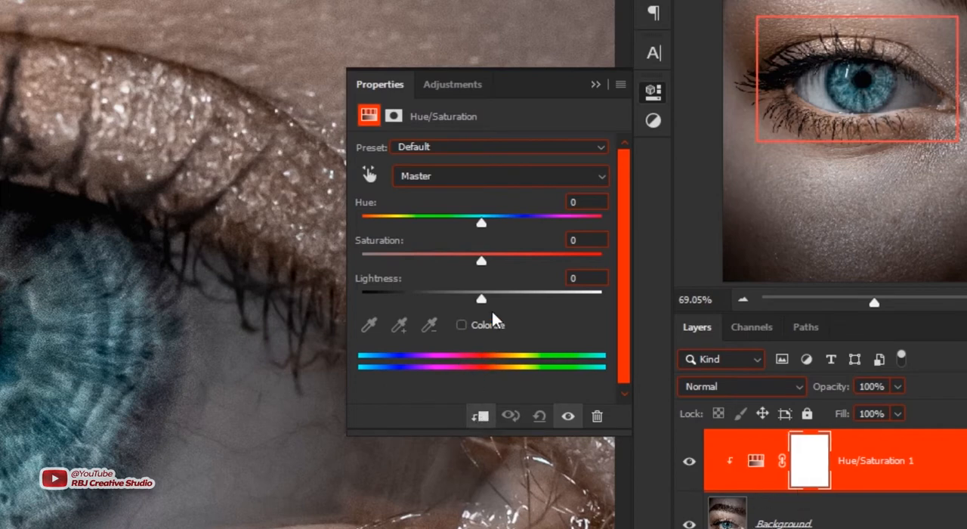
pyautogui.click(460, 324)
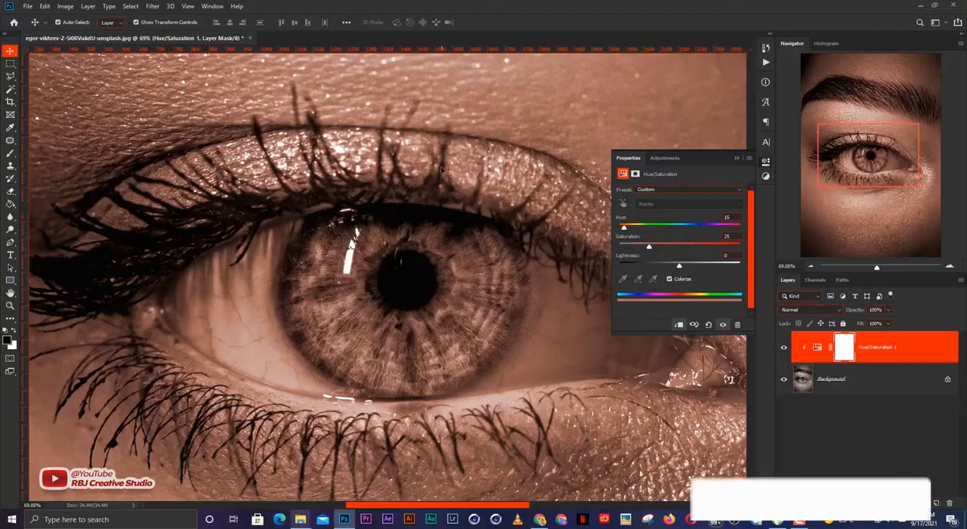
# Step: Set the Hue/Saturation adjustment to hue 165, saturation 36 and lightness +10
pyautogui.hotkey('ctrl', '0')
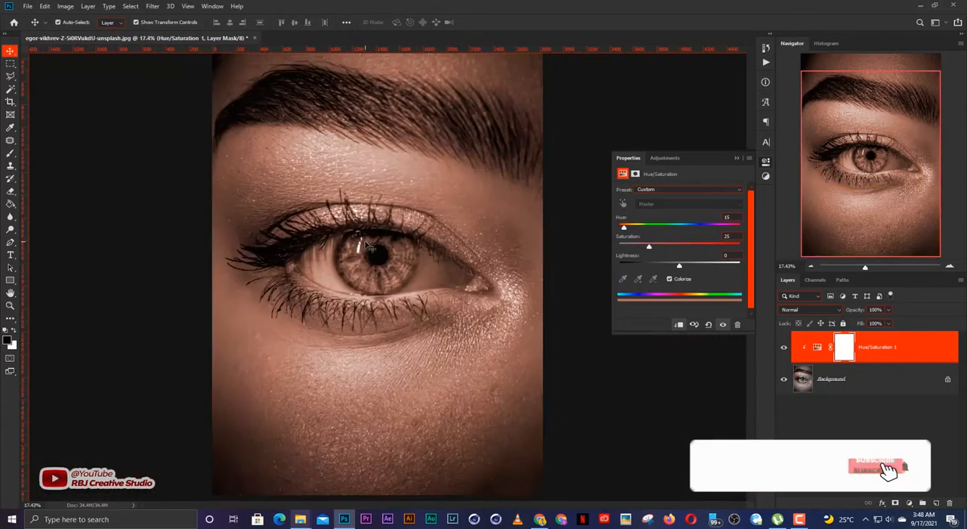
pyautogui.scroll(5, 387, 290)
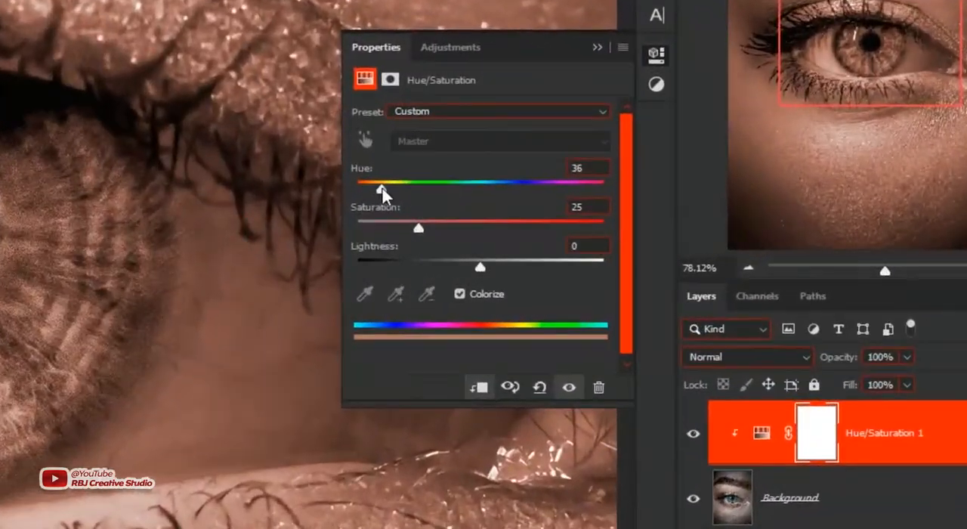
pyautogui.moveTo(623, 226); pyautogui.dragTo(671, 230)
pyautogui.moveTo(464, 189)
pyautogui.mouseDown()
pyautogui.moveTo(481, 189)
pyautogui.moveTo(472, 196)
pyautogui.mouseUp()
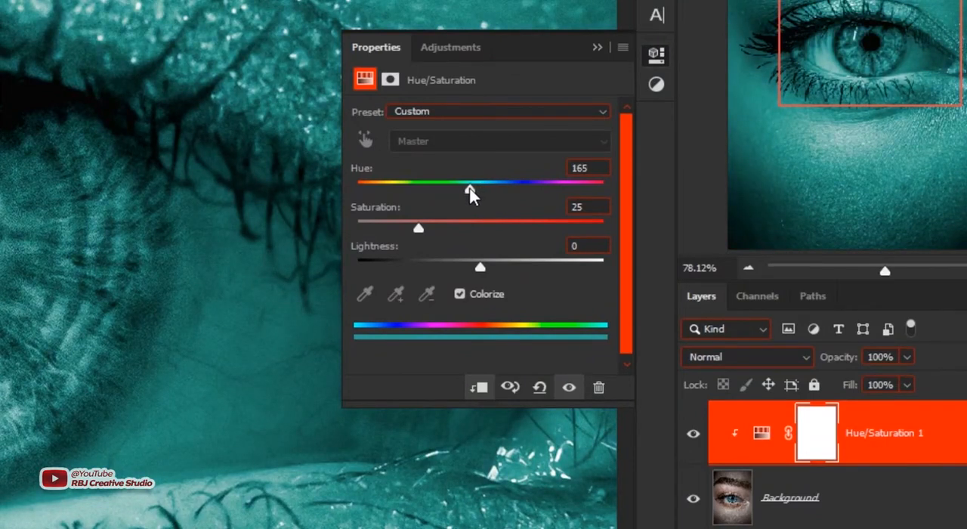
pyautogui.moveTo(419, 234); pyautogui.dragTo(450, 236)
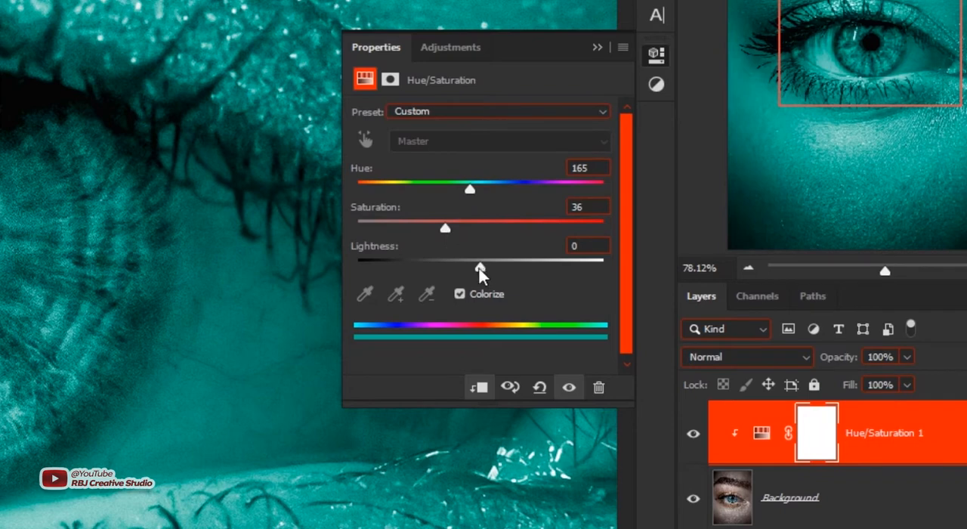
pyautogui.moveTo(483, 268)
pyautogui.mouseDown()
pyautogui.moveTo(459, 269)
pyautogui.moveTo(524, 272)
pyautogui.moveTo(482, 271)
pyautogui.moveTo(491, 272)
pyautogui.mouseUp()
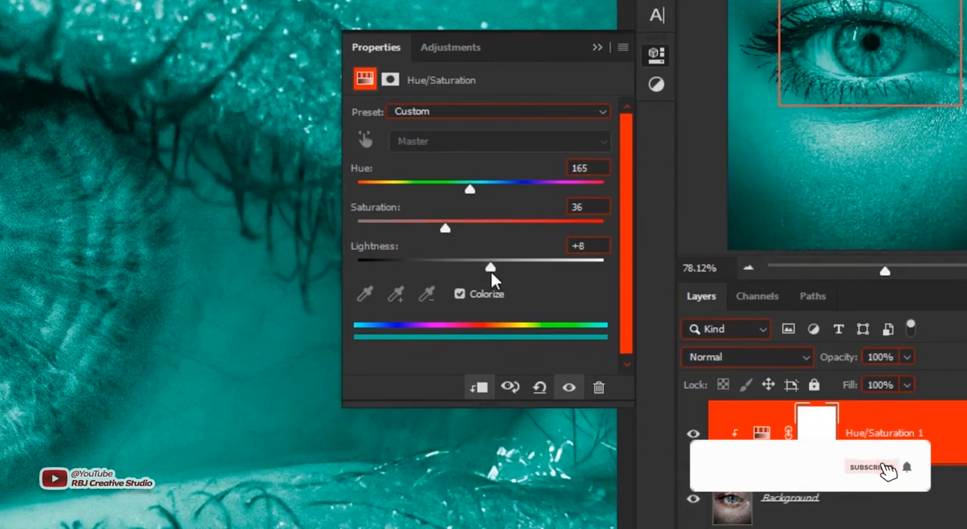
pyautogui.moveTo(490, 271); pyautogui.dragTo(493, 268)
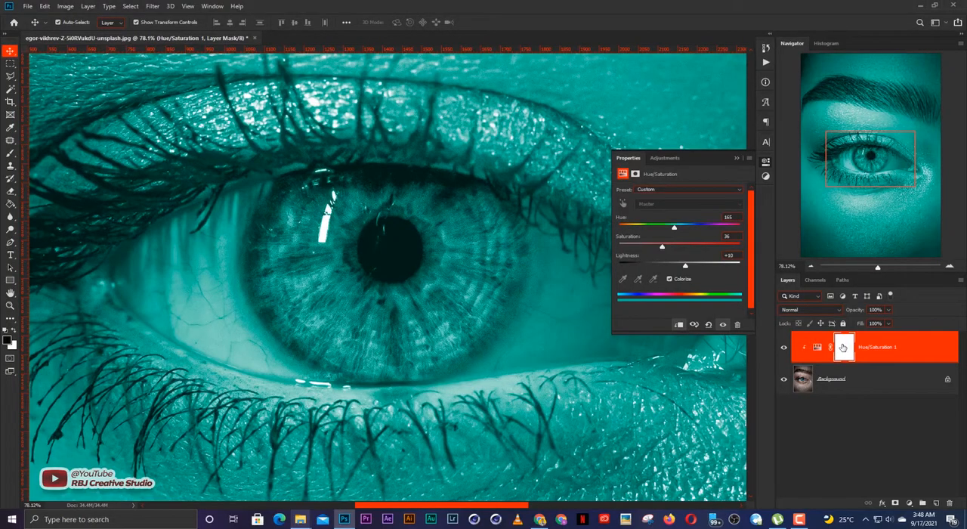
# Step: Invert the Hue/Saturation layer's mask to black to hide the teal tint
pyautogui.click(842, 346)
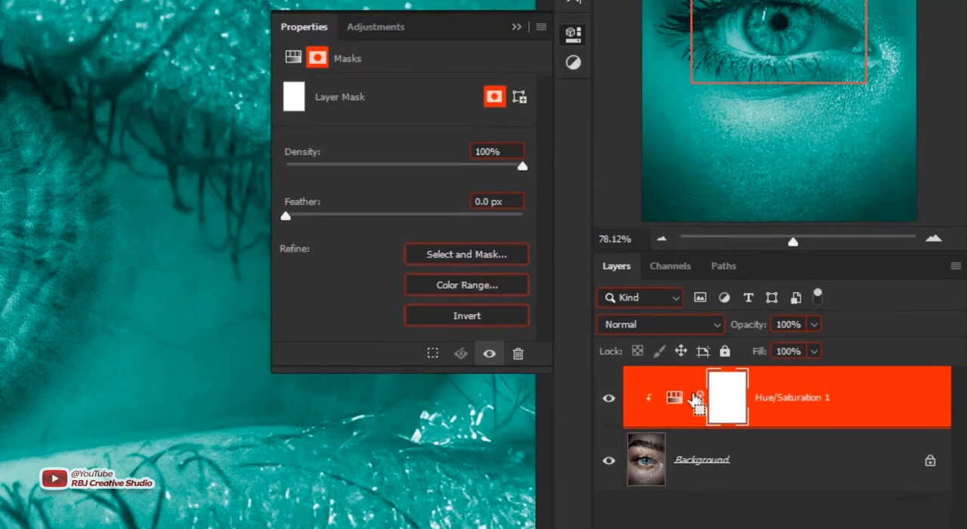
pyautogui.hotkey('ctrl', 'i')
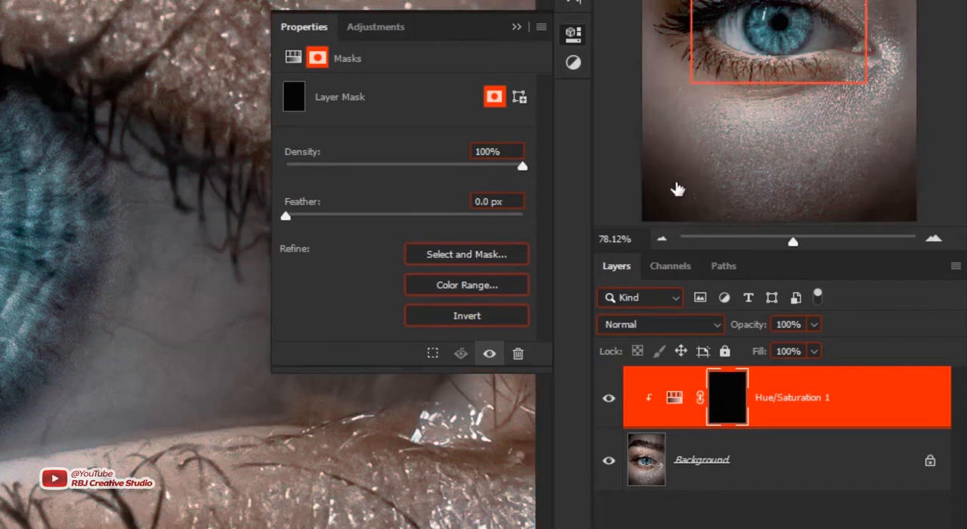
pyautogui.click(516, 27)
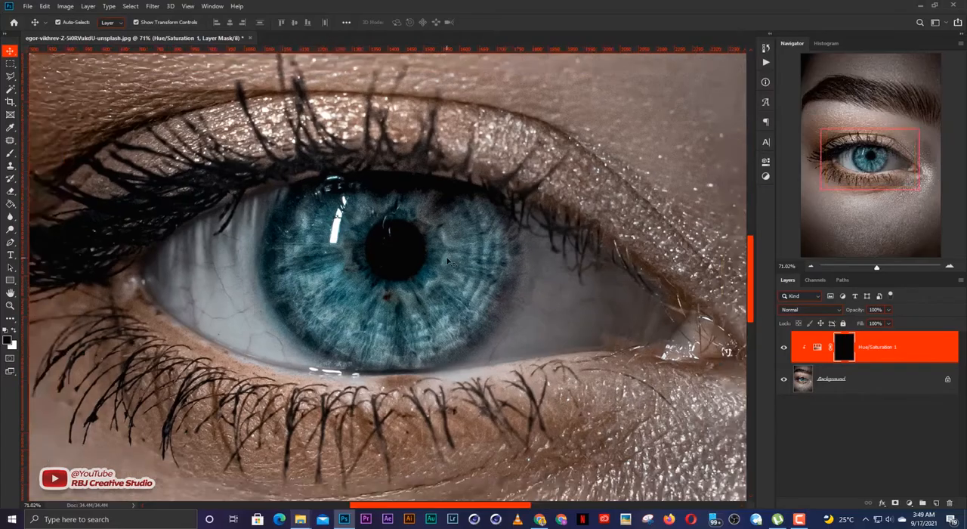
# Step: Paint the iris in white on the Hue/Saturation mask with a smaller soft brush, including its edges but leaving out the pupil
pyautogui.scroll(-4, 447, 261)
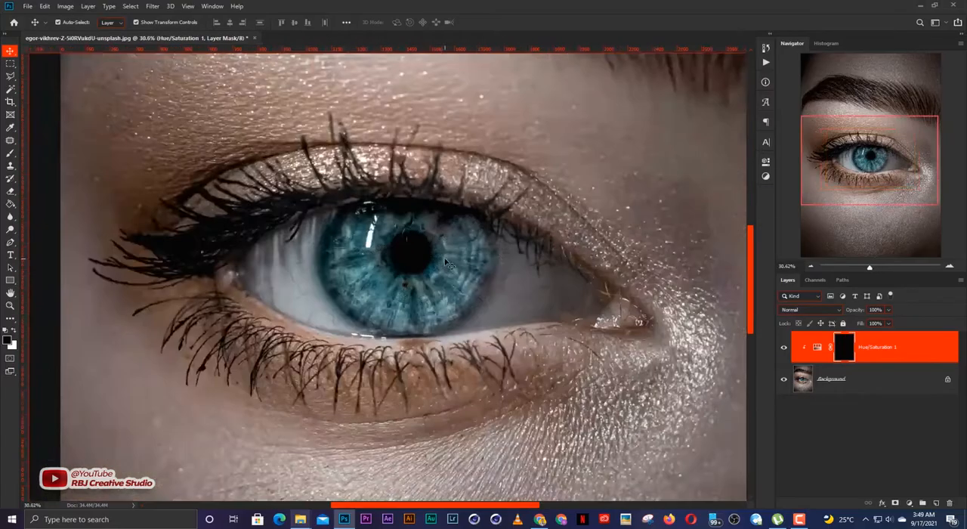
pyautogui.scroll(2, 422, 270)
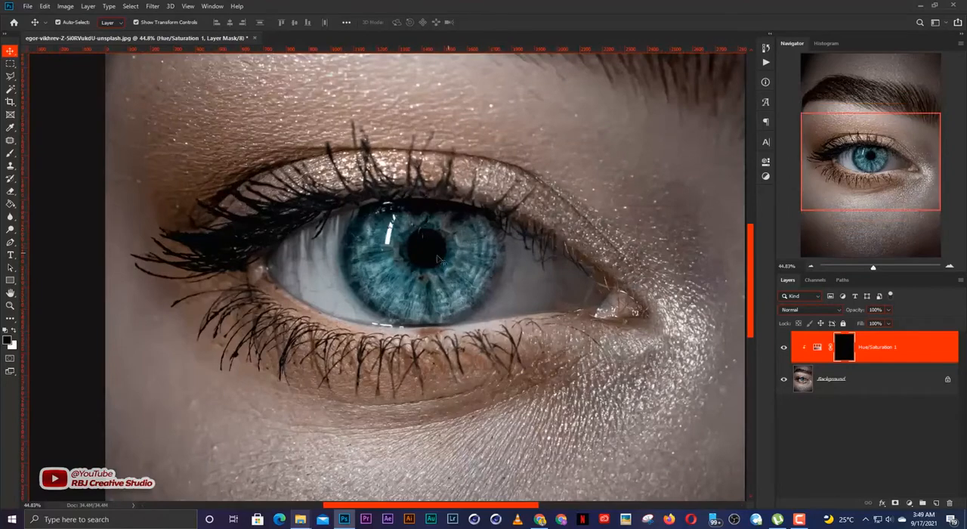
pyautogui.scroll(2, 438, 259)
pyautogui.moveTo(482, 306); pyautogui.dragTo(466, 318)
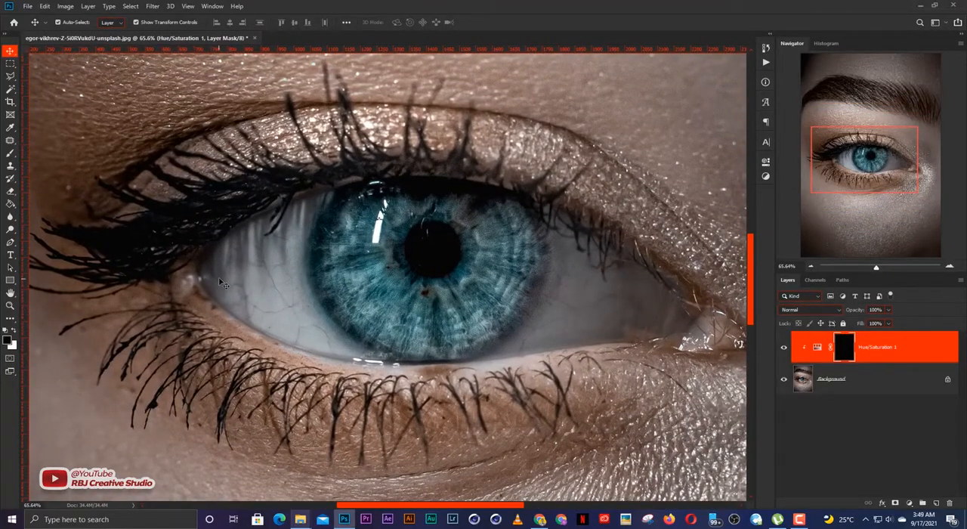
pyautogui.press('b')
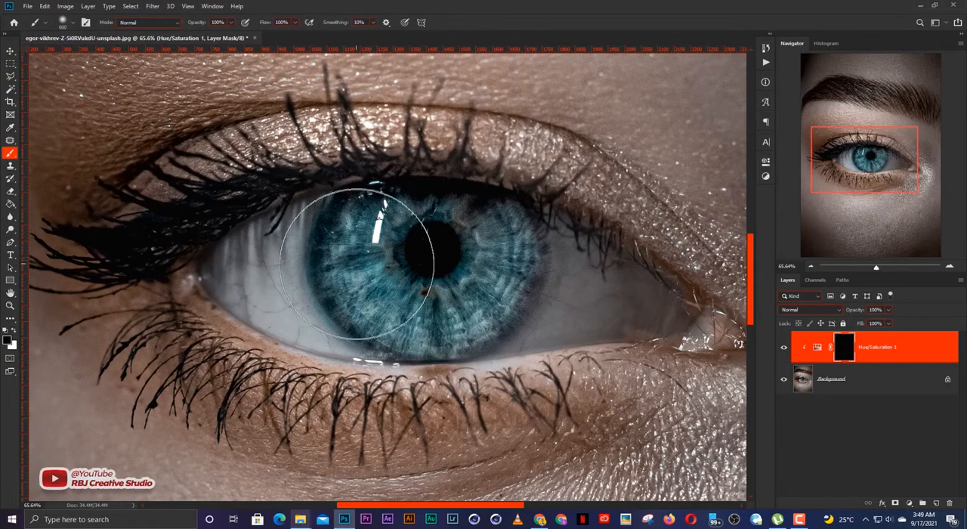
pyautogui.press('[')
pyautogui.press('[')
pyautogui.press('[')
pyautogui.press('[')
pyautogui.press('[')
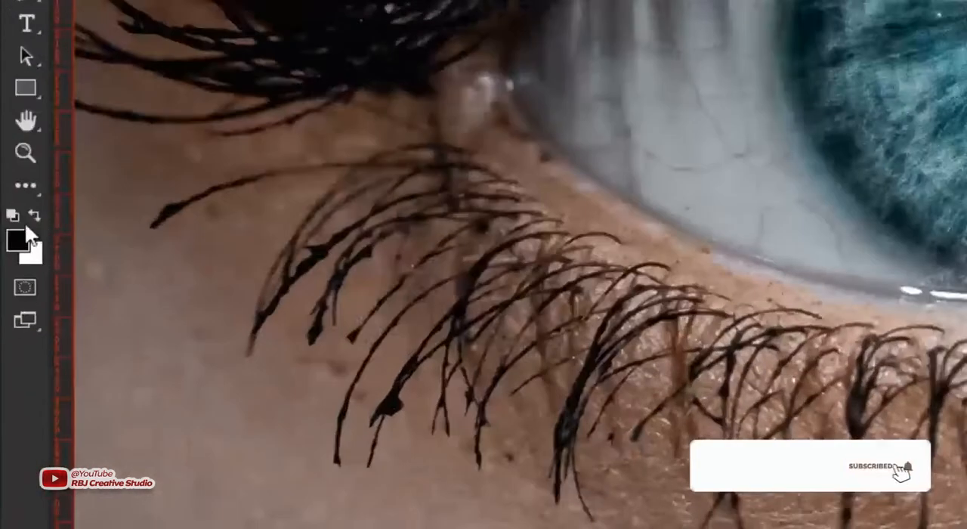
pyautogui.press('x')
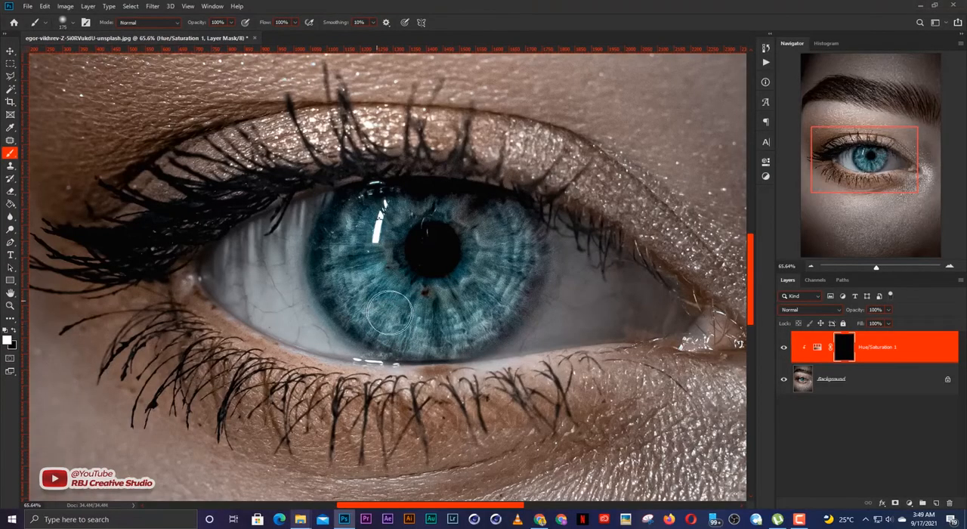
pyautogui.moveTo(392, 310)
pyautogui.mouseDown()
pyautogui.moveTo(438, 299)
pyautogui.moveTo(459, 311)
pyautogui.moveTo(491, 272)
pyautogui.moveTo(498, 222)
pyautogui.moveTo(508, 242)
pyautogui.moveTo(502, 276)
pyautogui.moveTo(517, 249)
pyautogui.moveTo(502, 220)
pyautogui.moveTo(519, 236)
pyautogui.moveTo(517, 265)
pyautogui.moveTo(475, 312)
pyautogui.moveTo(490, 305)
pyautogui.moveTo(479, 327)
pyautogui.moveTo(420, 332)
pyautogui.moveTo(346, 274)
pyautogui.moveTo(362, 213)
pyautogui.moveTo(434, 205)
pyautogui.moveTo(477, 209)
pyautogui.moveTo(458, 209)
pyautogui.moveTo(475, 221)
pyautogui.moveTo(474, 207)
pyautogui.moveTo(499, 223)
pyautogui.mouseUp()
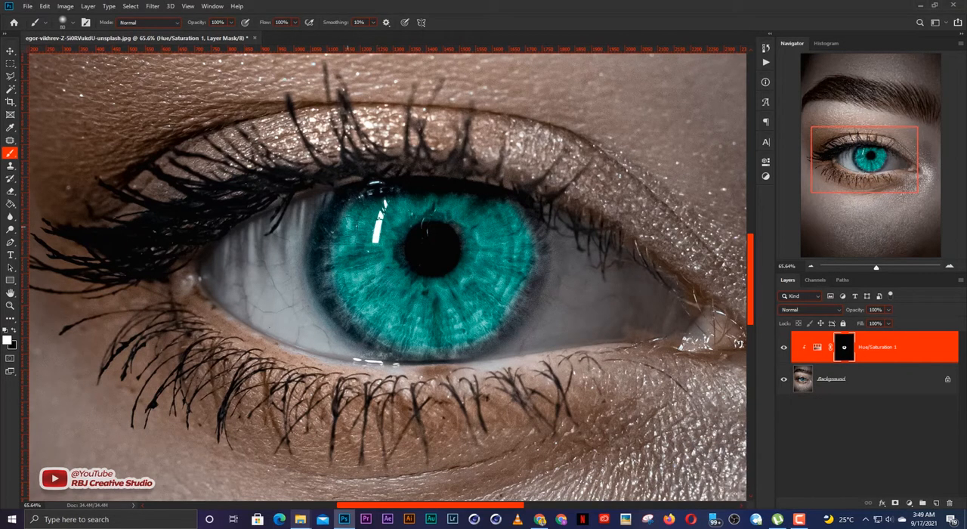
pyautogui.moveTo(332, 286); pyautogui.dragTo(339, 313)
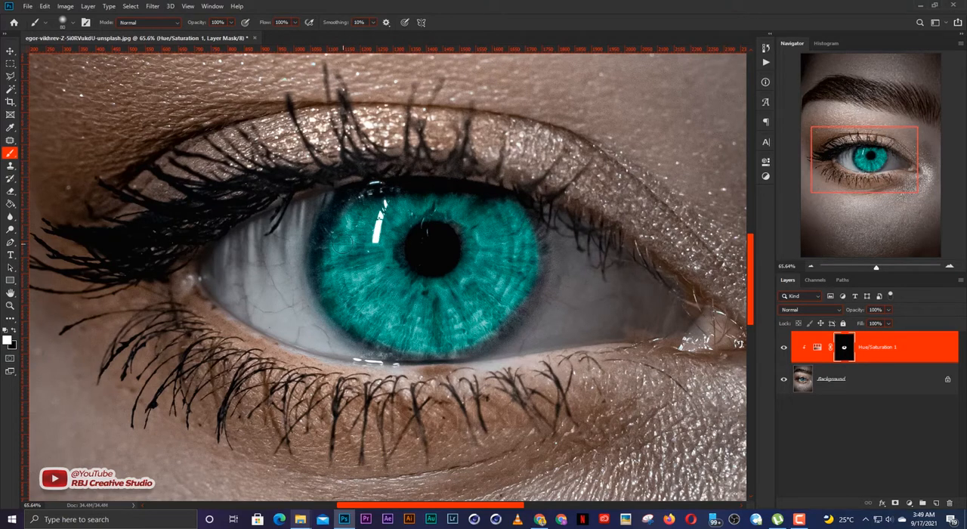
pyautogui.press('v')
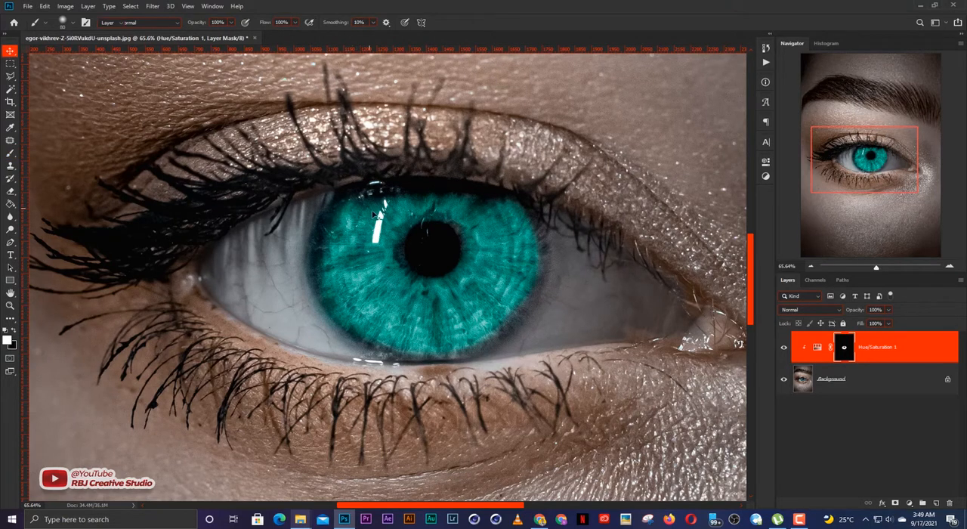
# Step: Reopen the Hue/Saturation layer's adjustment settings and set the hue to 152 for a greener iris
pyautogui.scroll(-1, 542, 270)
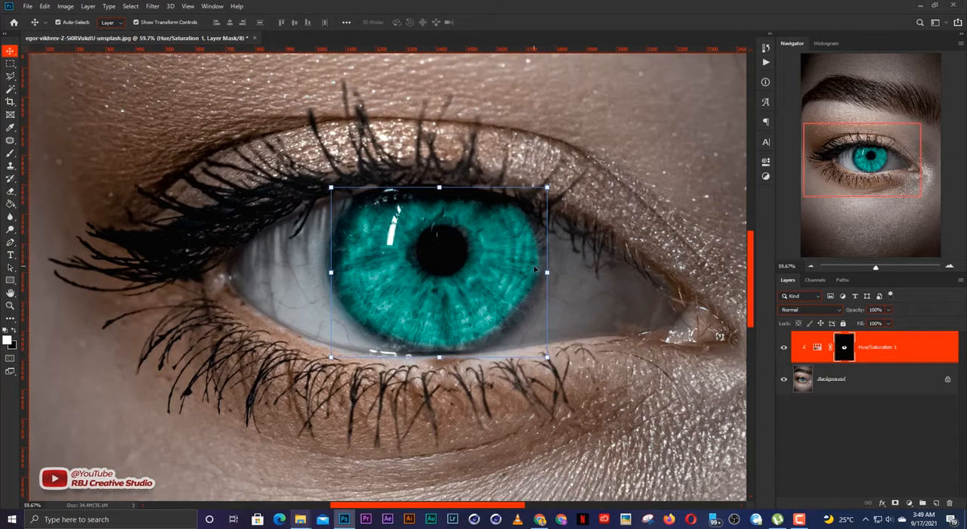
pyautogui.scroll(1, 531, 267)
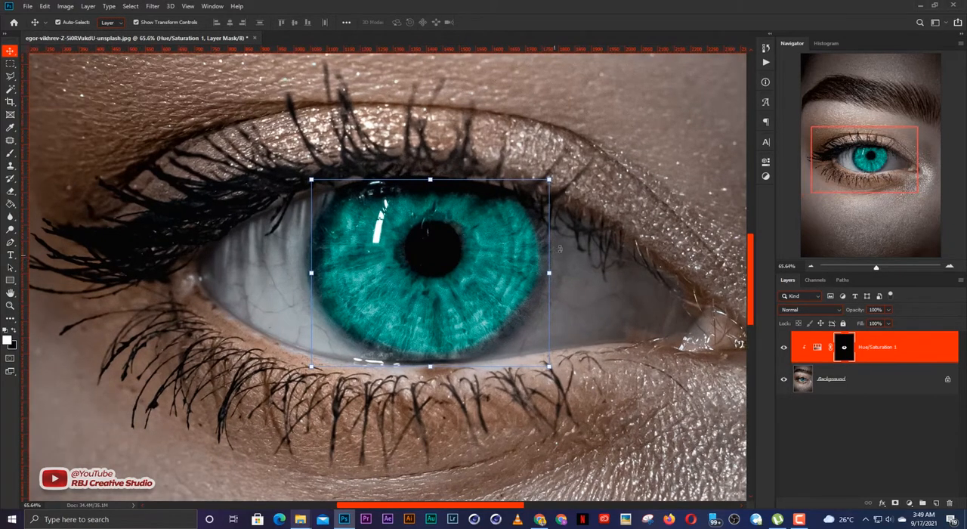
pyautogui.click(765, 162)
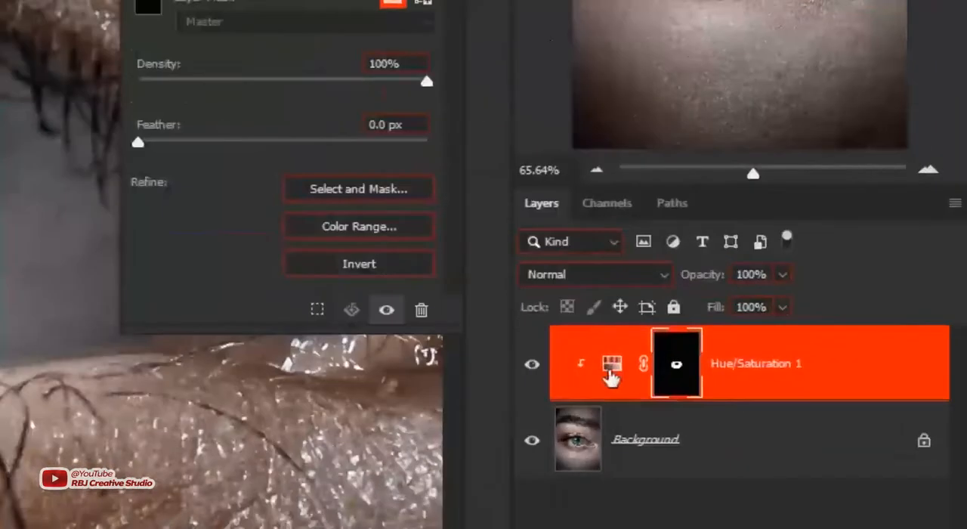
pyautogui.click(816, 347)
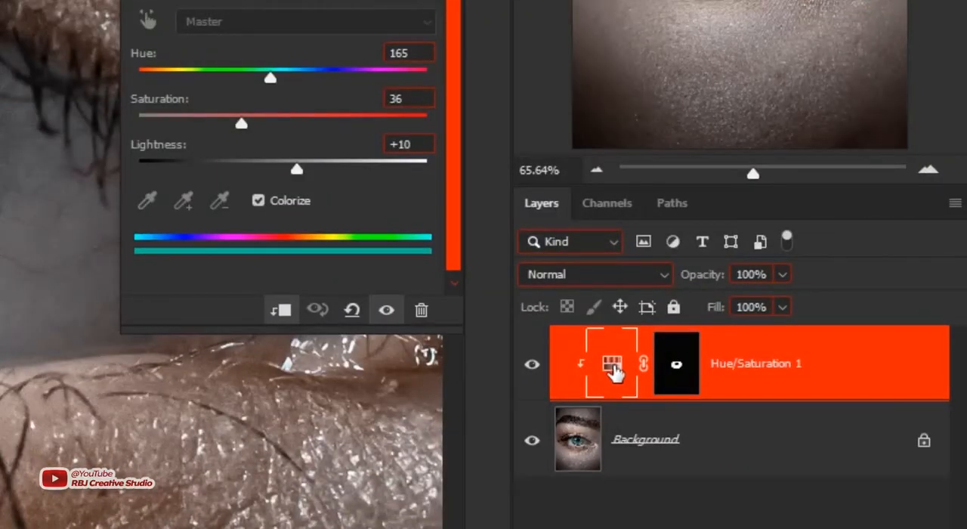
pyautogui.click(676, 370)
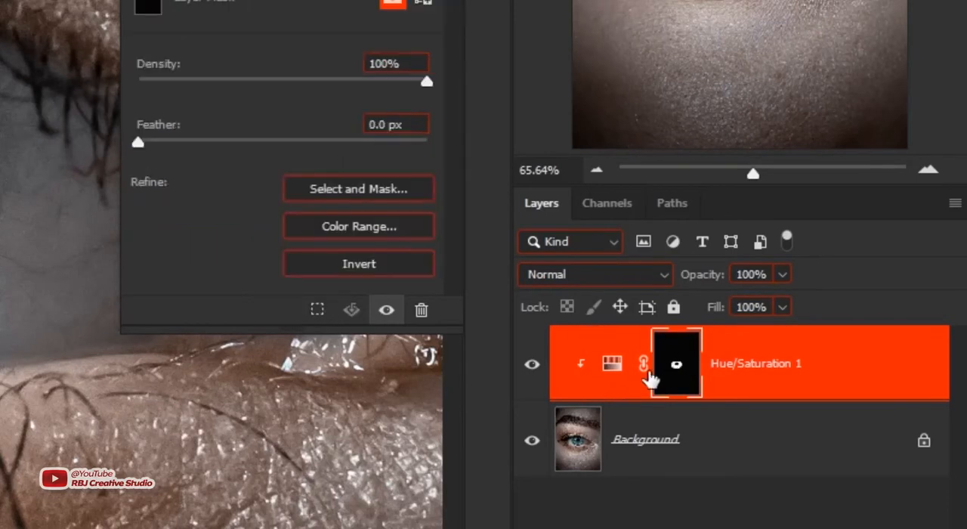
pyautogui.click(612, 366)
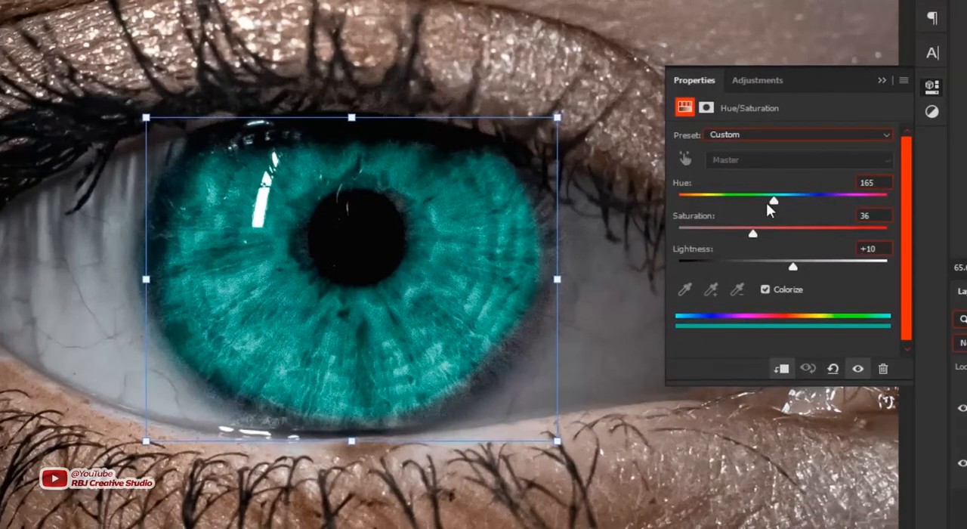
pyautogui.moveTo(771, 201)
pyautogui.mouseDown()
pyautogui.moveTo(725, 202)
pyautogui.moveTo(804, 209)
pyautogui.moveTo(776, 209)
pyautogui.mouseUp()
pyautogui.click(878, 81)
pyautogui.hotkey('ctrl', '0')
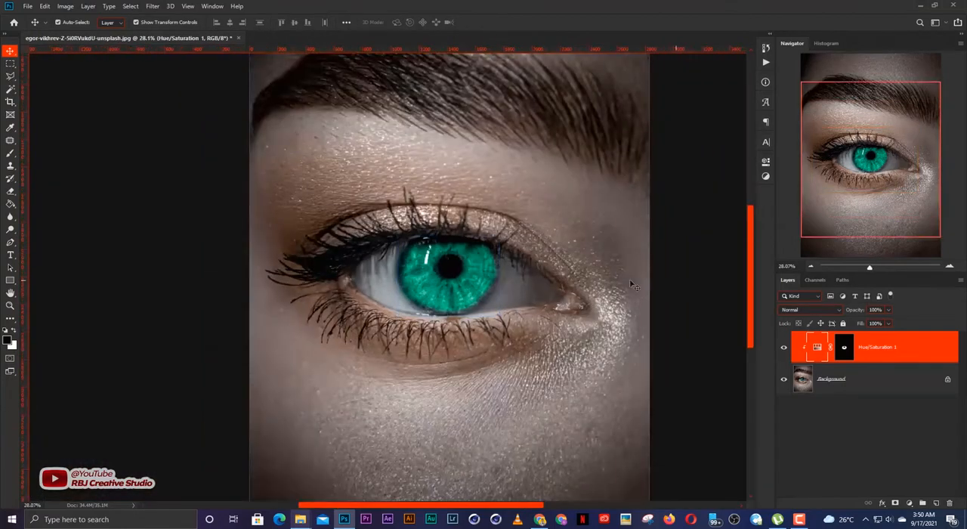
# Step: Hide the Hue/Saturation 1 adjustment layer to bring back the original iris colour
pyautogui.click(630, 282)
pyautogui.scroll(8, 451, 286)
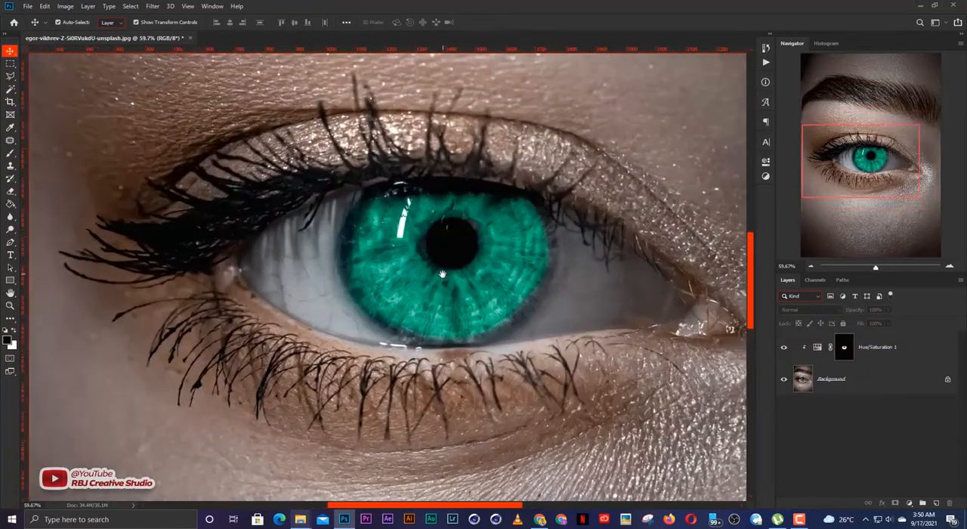
pyautogui.moveTo(443, 274); pyautogui.dragTo(433, 293)
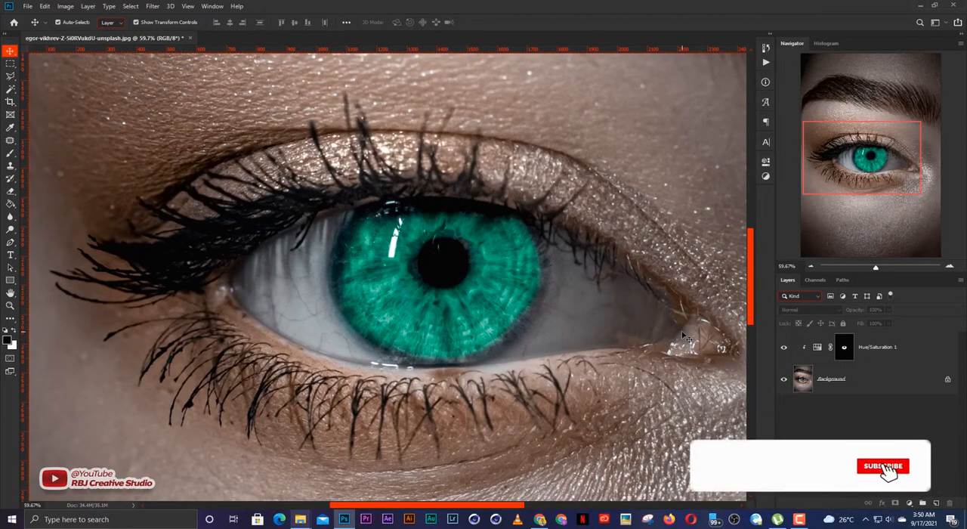
pyautogui.click(783, 348)
pyautogui.moveTo(566, 343); pyautogui.dragTo(532, 349)
# Step: Place the blue-and-yellow circular stock-vector dish design with the star-shaped centre from the image folder into the portrait
pyautogui.click(302, 518)
pyautogui.click(465, 477)
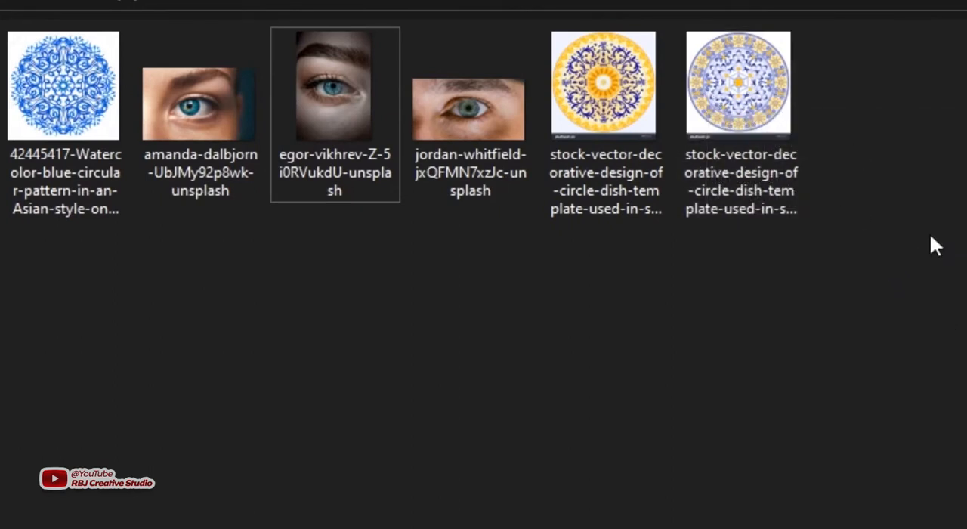
pyautogui.click(746, 101)
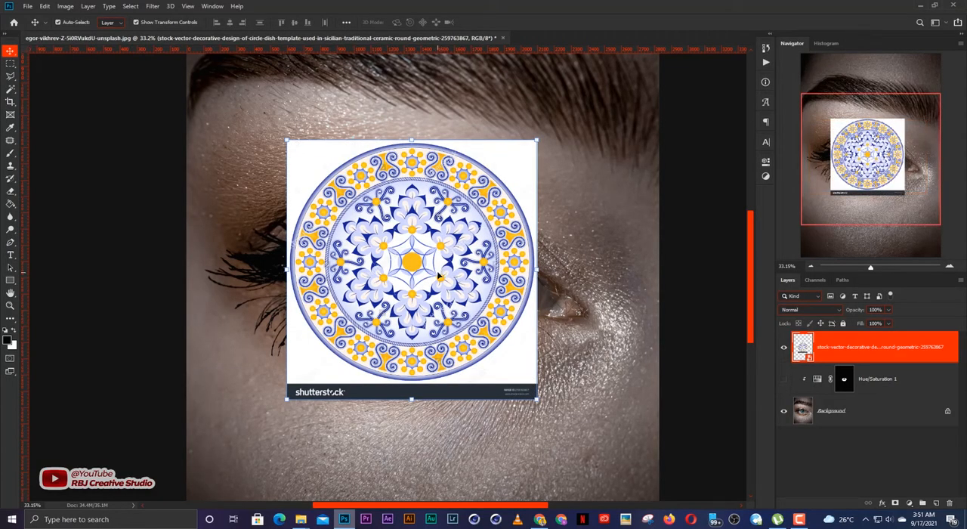
pyautogui.scroll(1, 422, 259)
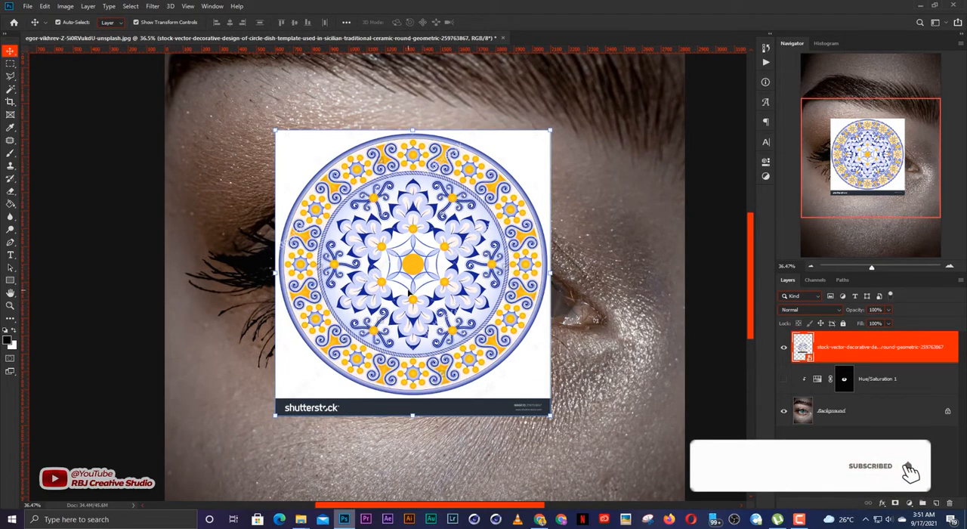
# Step: Rasterize the placed pattern layer and delete the dark shutterstock strip beneath the circular design
pyautogui.press('e')
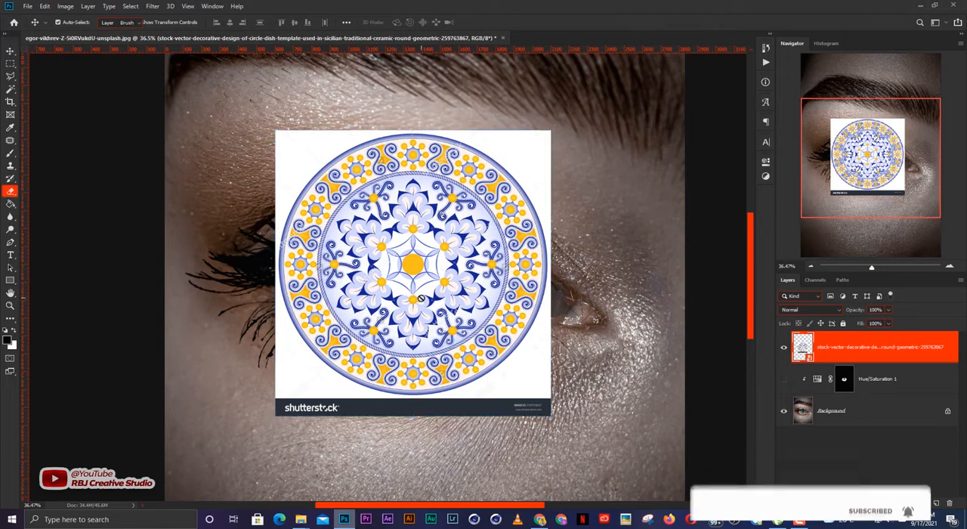
pyautogui.click(421, 301)
pyautogui.press('Return')
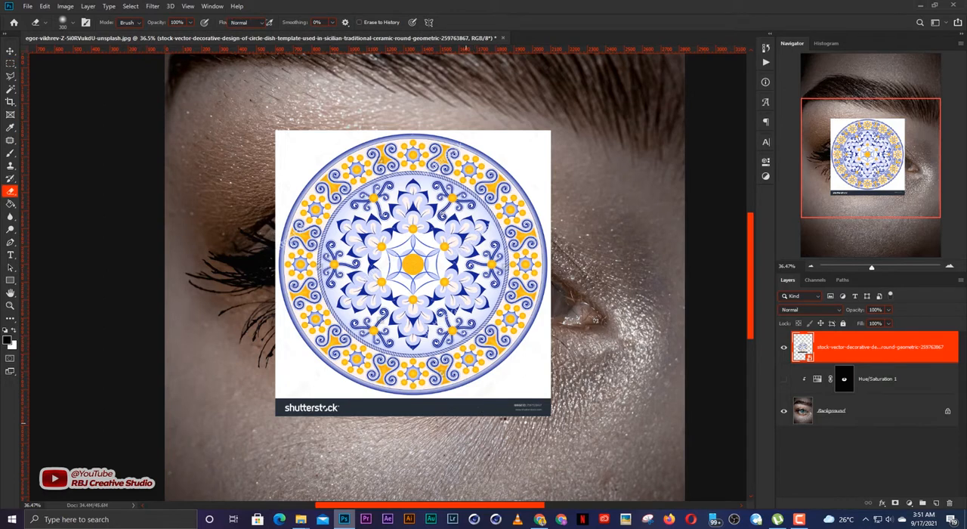
pyautogui.press('m')
pyautogui.moveTo(365, 406); pyautogui.dragTo(243, 397)
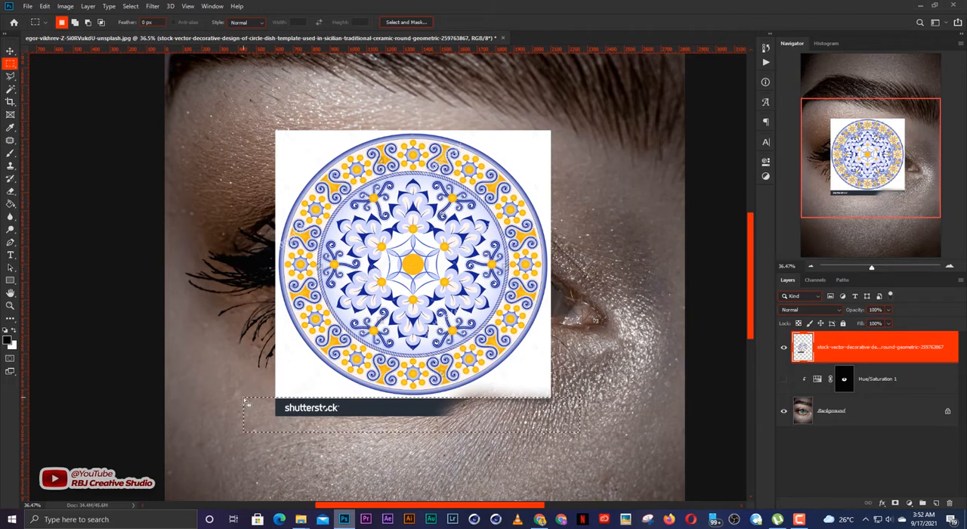
pyautogui.press('Delete')
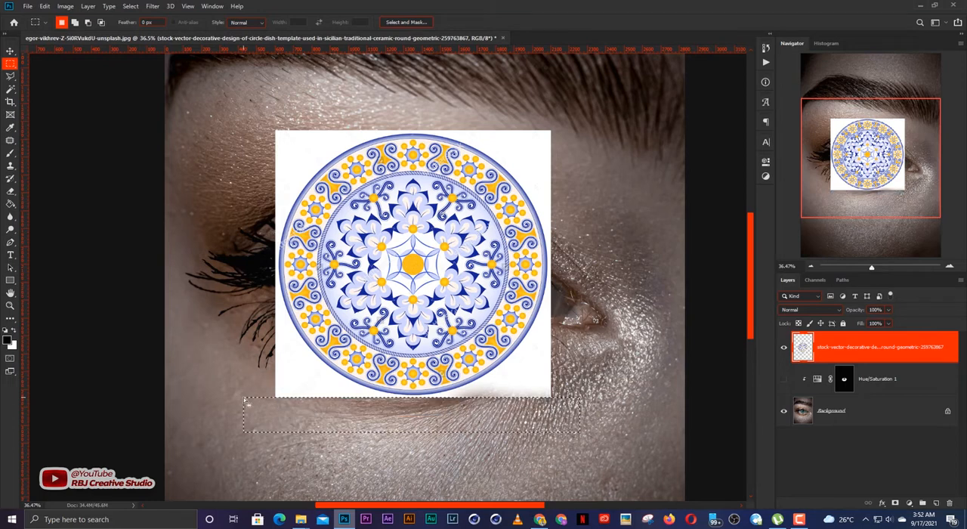
pyautogui.hotkey('ctrl', 'd')
# Step: Remove the white background around the circular pattern with the Magic Wand tool at tolerance 25
pyautogui.press('w')
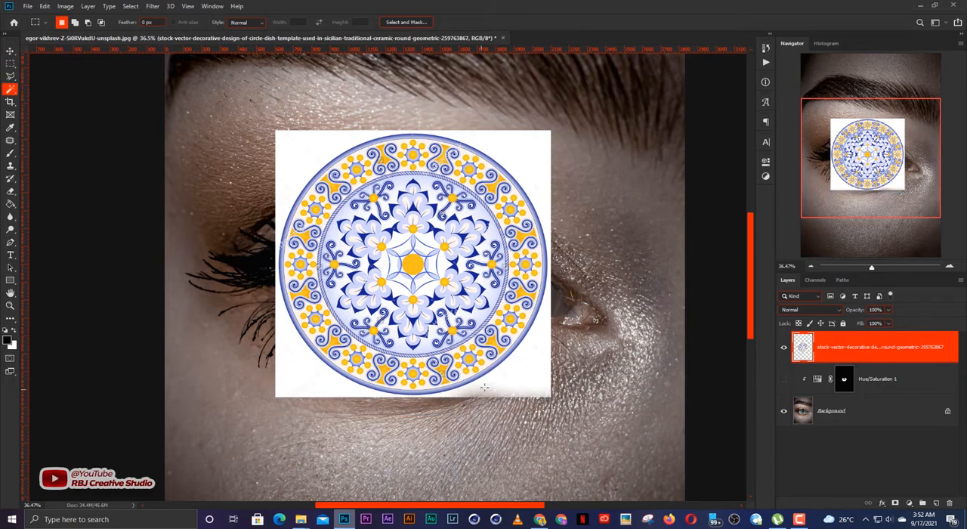
pyautogui.click(526, 378)
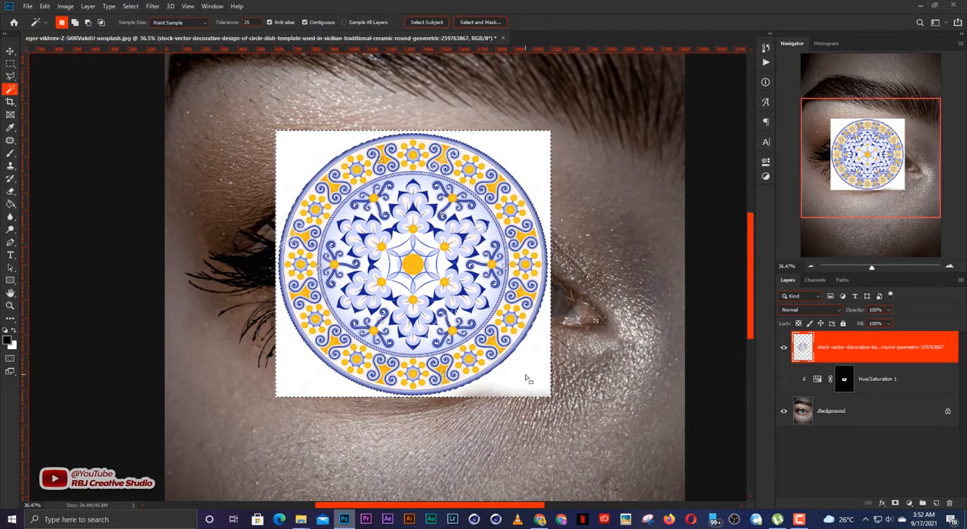
pyautogui.press('Delete')
pyautogui.press('v')
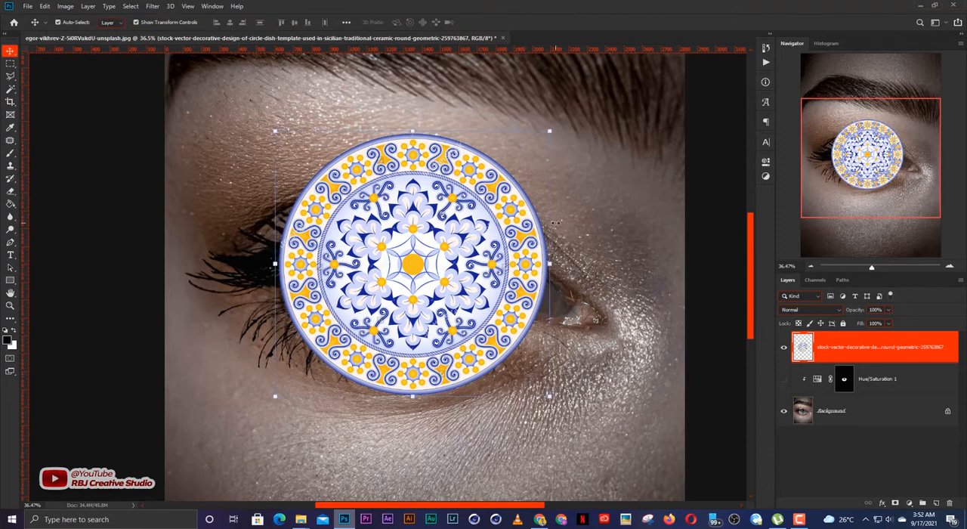
# Step: Scale the circular pattern down proportionally to about the iris's size and position it over the iris
pyautogui.hotkey('ctrl', 't')
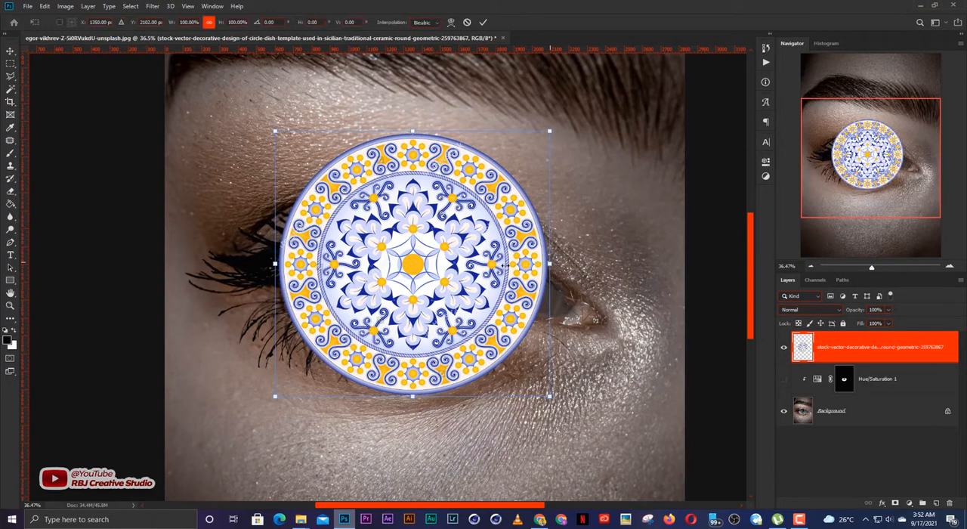
pyautogui.moveTo(499, 265); pyautogui.dragTo(477, 267)
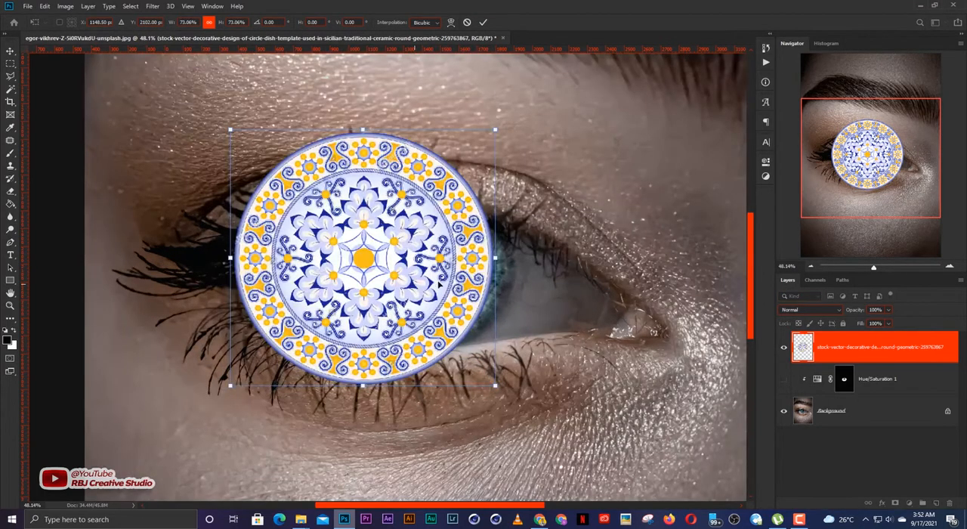
pyautogui.moveTo(446, 285); pyautogui.dragTo(451, 289)
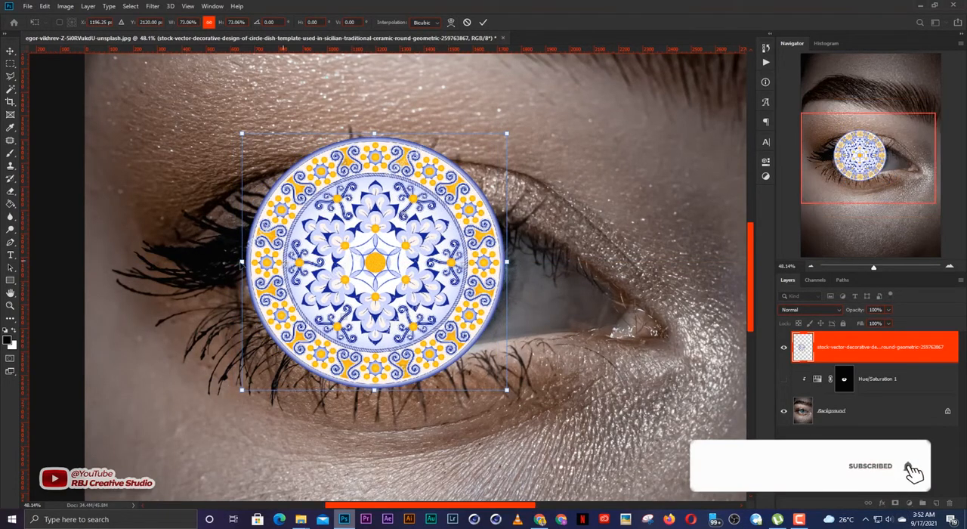
pyautogui.press('Return')
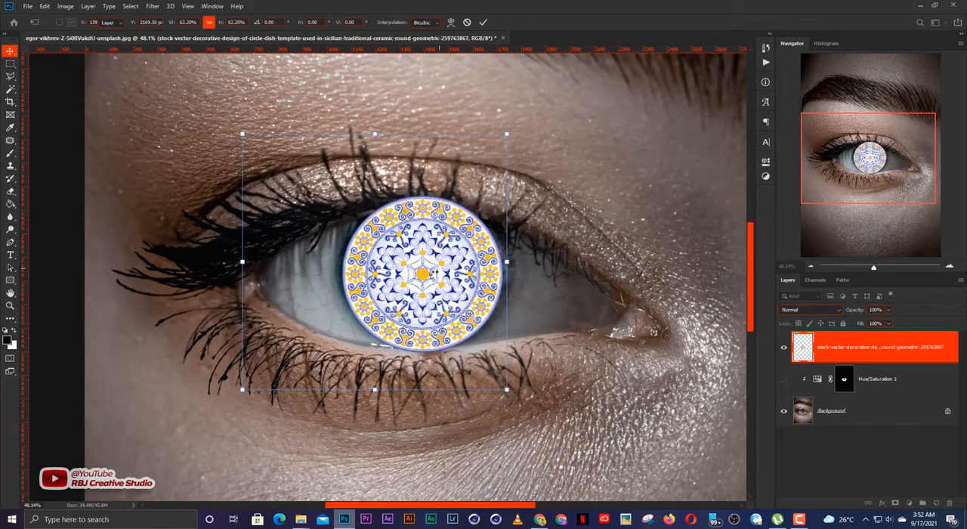
pyautogui.press('Return')
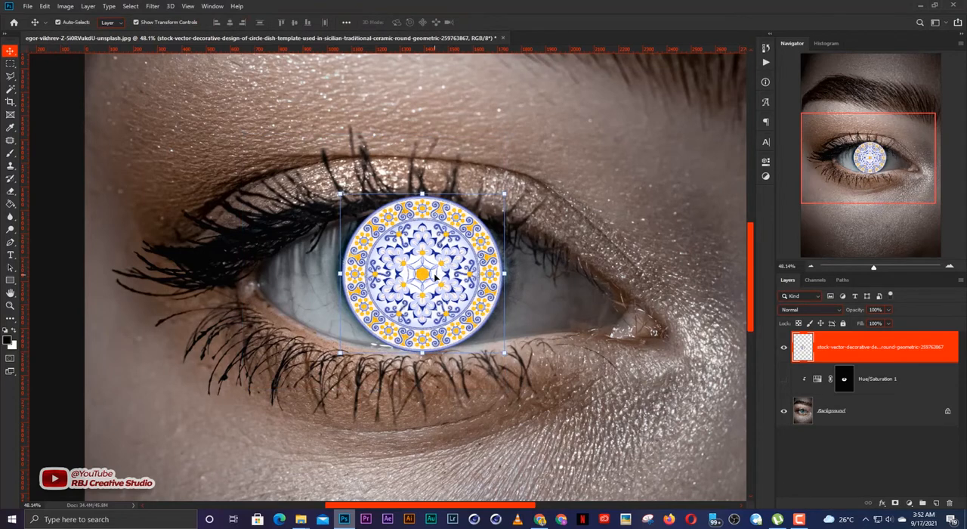
# Step: Nudge the pattern slightly up and left, and enlarge it to about 104% to cover the whole iris
pyautogui.press('Up')
pyautogui.press('Up')
pyautogui.press('Left')
pyautogui.press('Left')
pyautogui.press('Left')
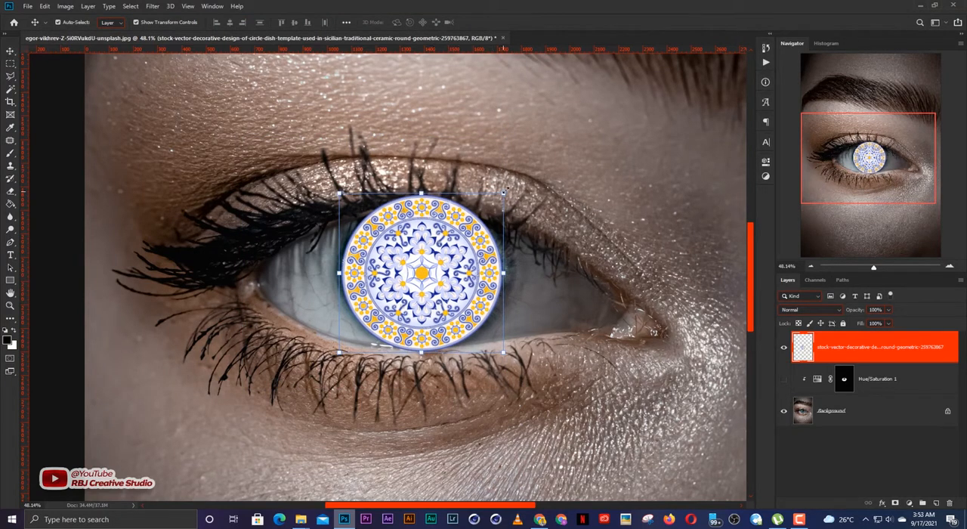
pyautogui.moveTo(501, 193); pyautogui.dragTo(512, 186)
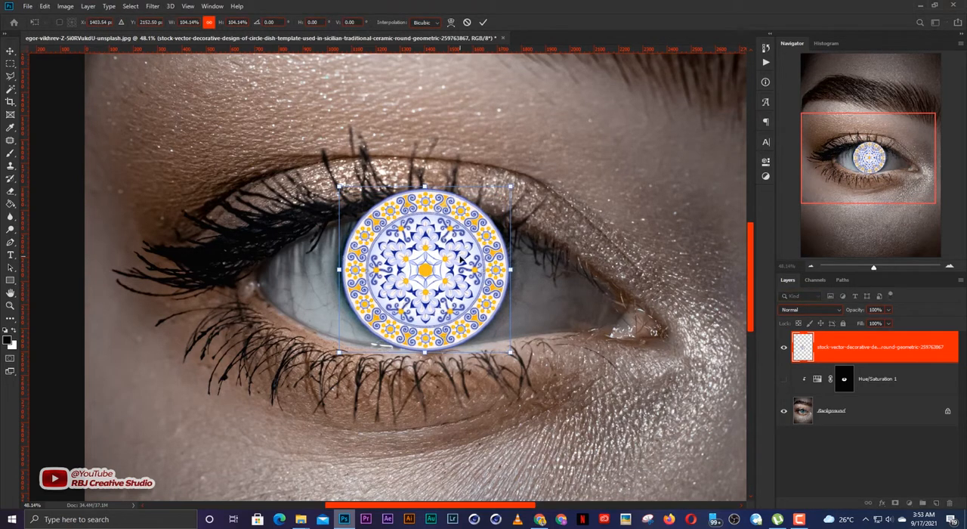
pyautogui.press('Return')
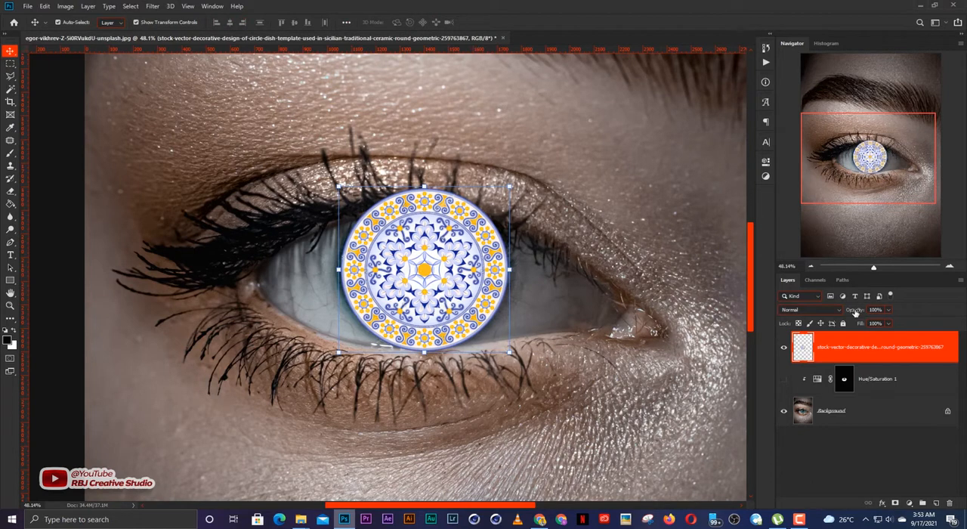
# Step: Lower the pattern layer's opacity to 66% and finally 32% while erasing its edges over the eyelids with a smaller soft eraser
pyautogui.moveTo(856, 311); pyautogui.dragTo(831, 312)
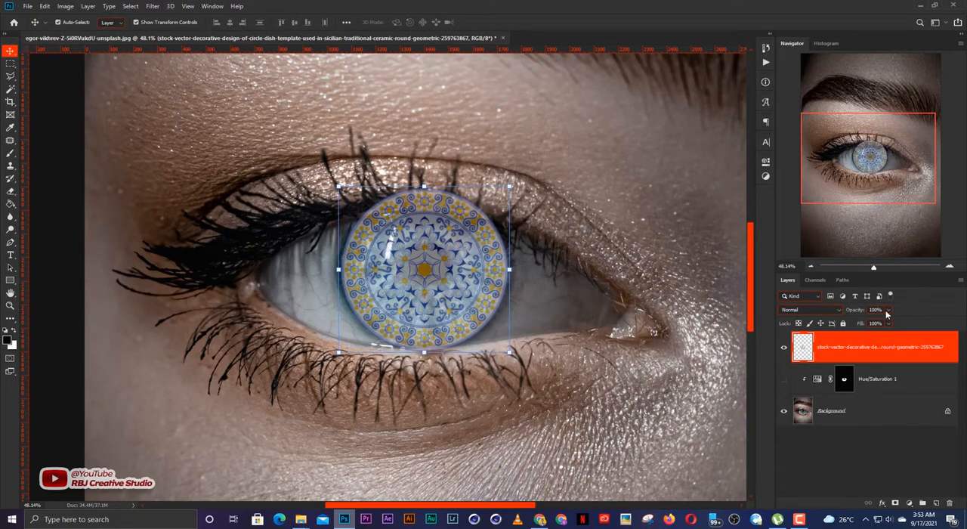
pyautogui.press('0')
pyautogui.moveTo(855, 310); pyautogui.dragTo(830, 310)
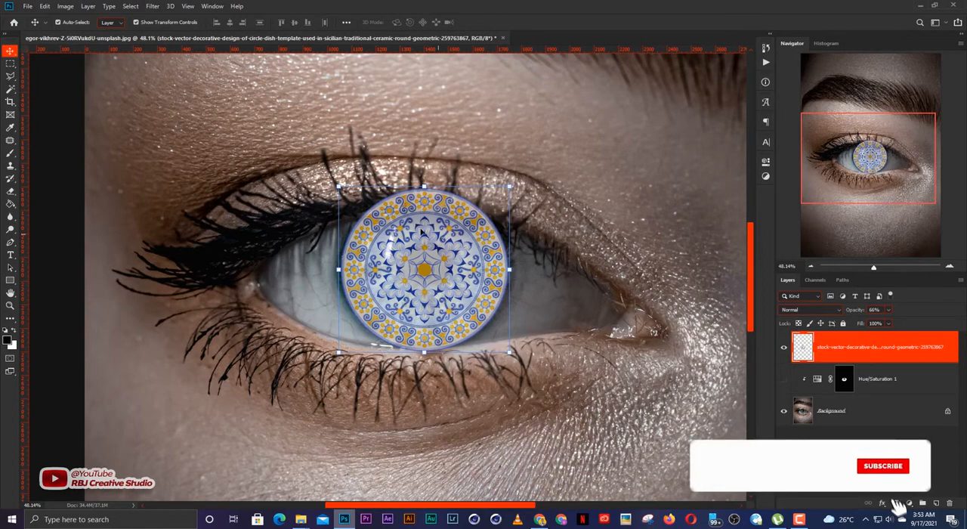
pyautogui.scroll(4, 416, 226)
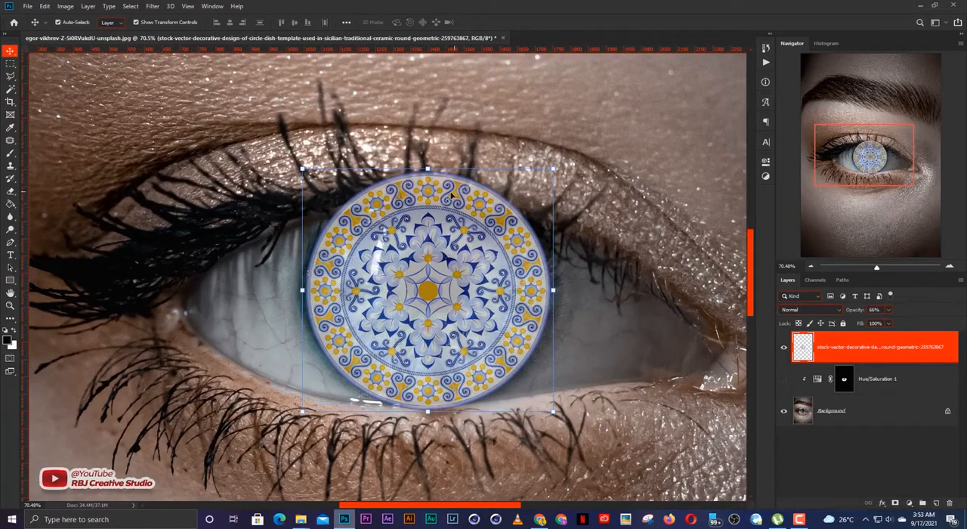
pyautogui.press('e')
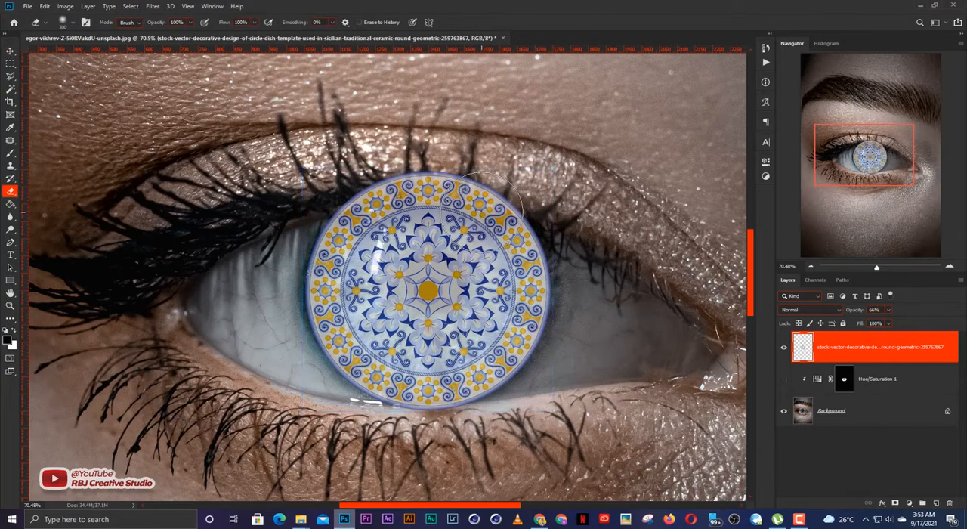
pyautogui.press('[')
pyautogui.press('[')
pyautogui.press('[')
pyautogui.press('[')
pyautogui.press('[')
pyautogui.press('[')
pyautogui.moveTo(330, 189)
pyautogui.mouseDown()
pyautogui.moveTo(493, 189)
pyautogui.moveTo(549, 204)
pyautogui.mouseUp()
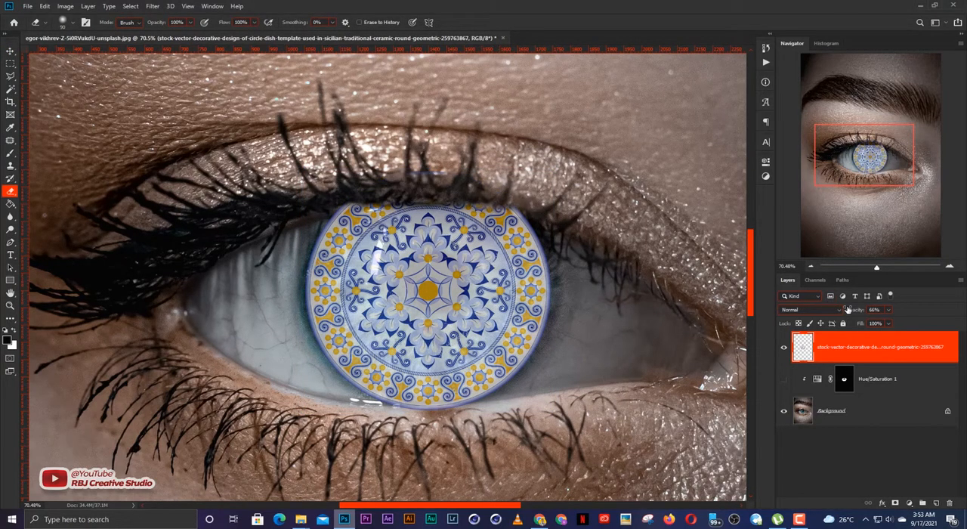
pyautogui.moveTo(848, 310); pyautogui.dragTo(831, 313)
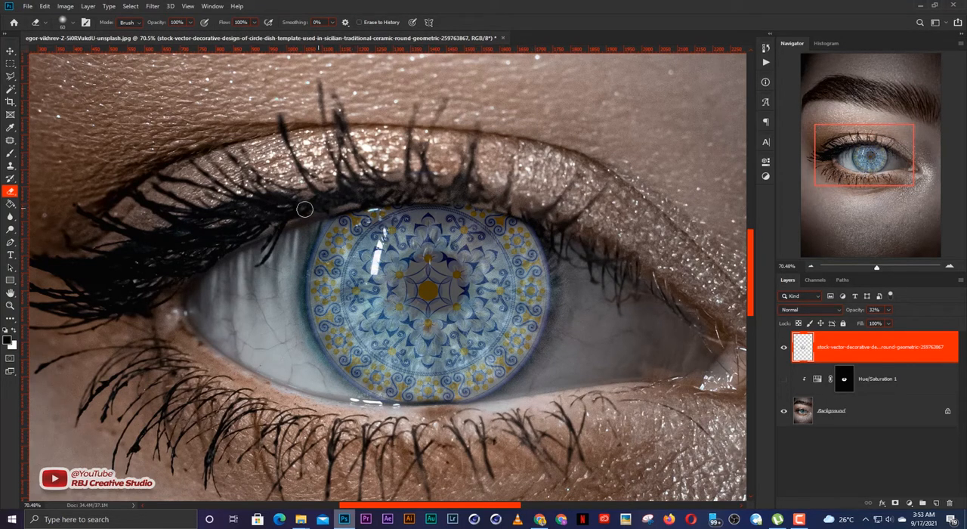
# Step: Restore the pattern layer's opacity to 100% and set its blend mode to Divide
pyautogui.press('v')
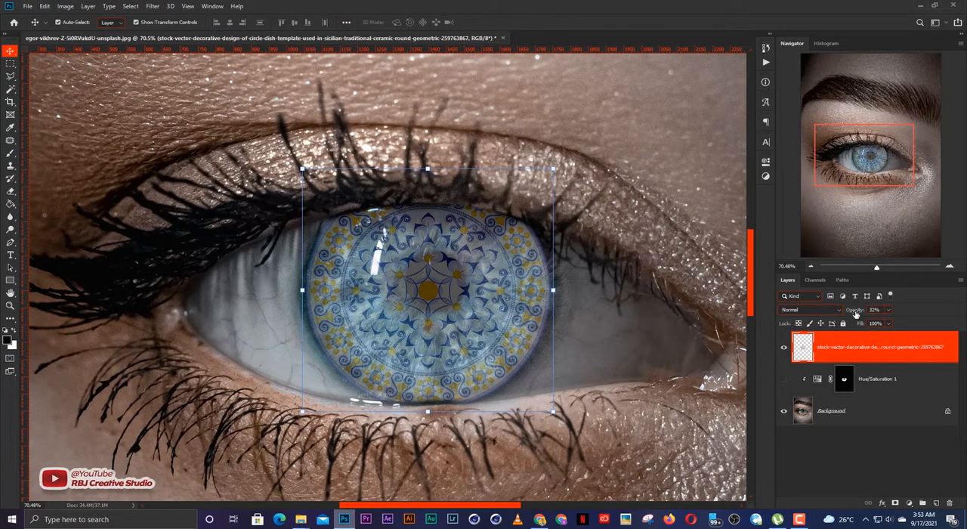
pyautogui.press('0')
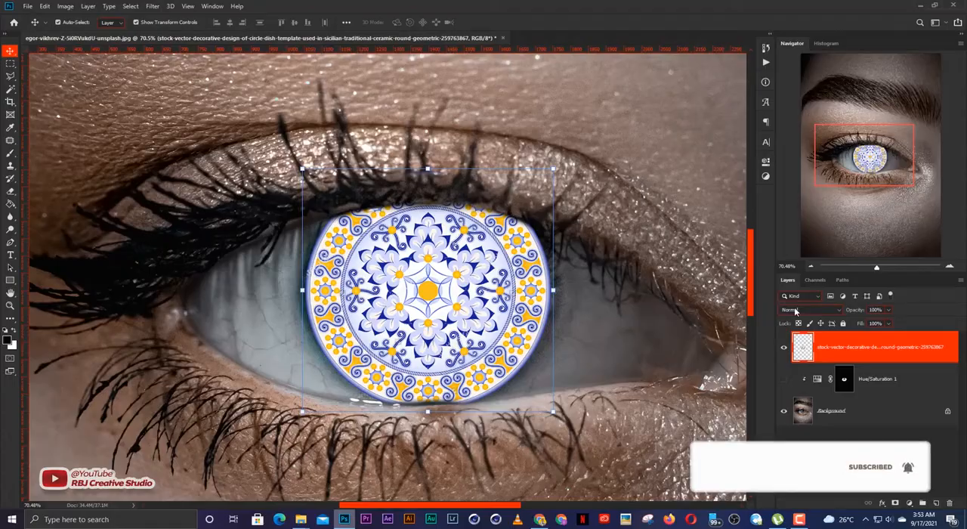
pyautogui.click(794, 310)
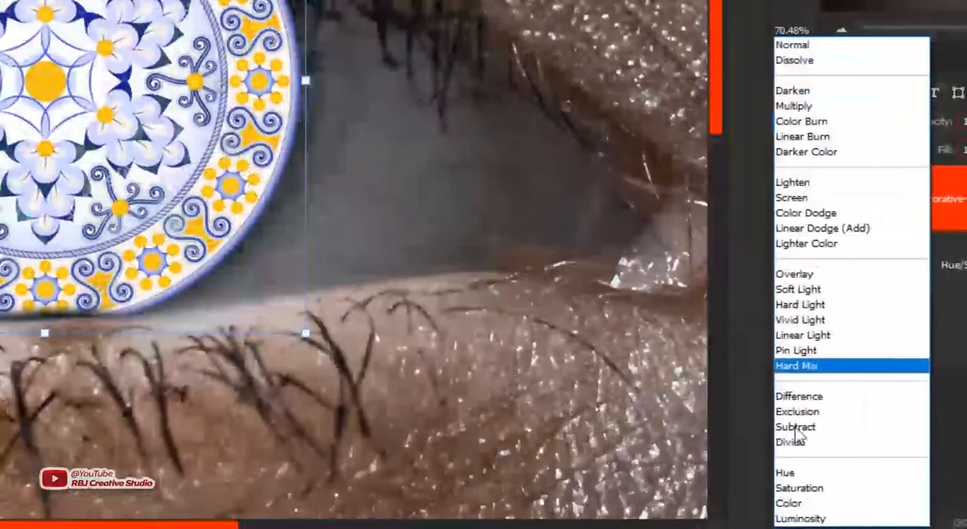
pyautogui.click(812, 443)
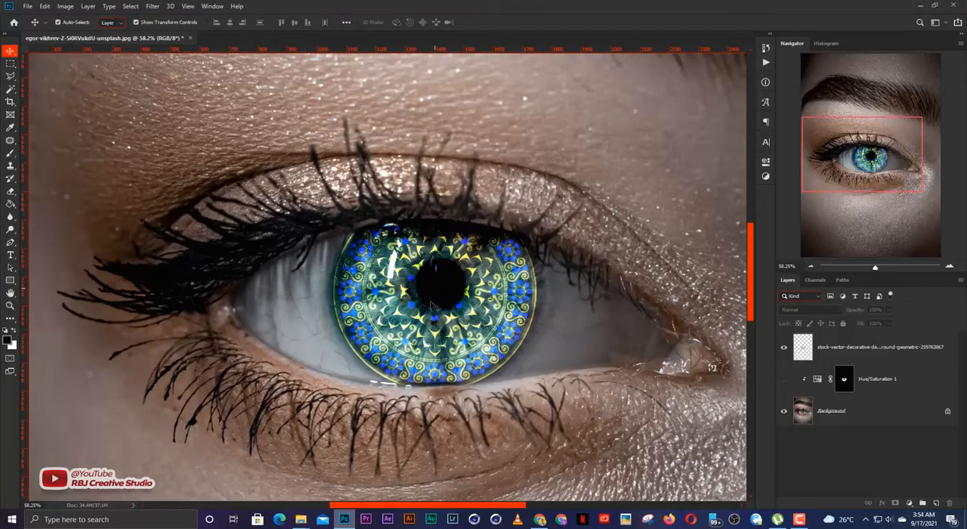
# Step: Examine the patterned iris both up close and in the full portrait
pyautogui.scroll(1, 434, 332)
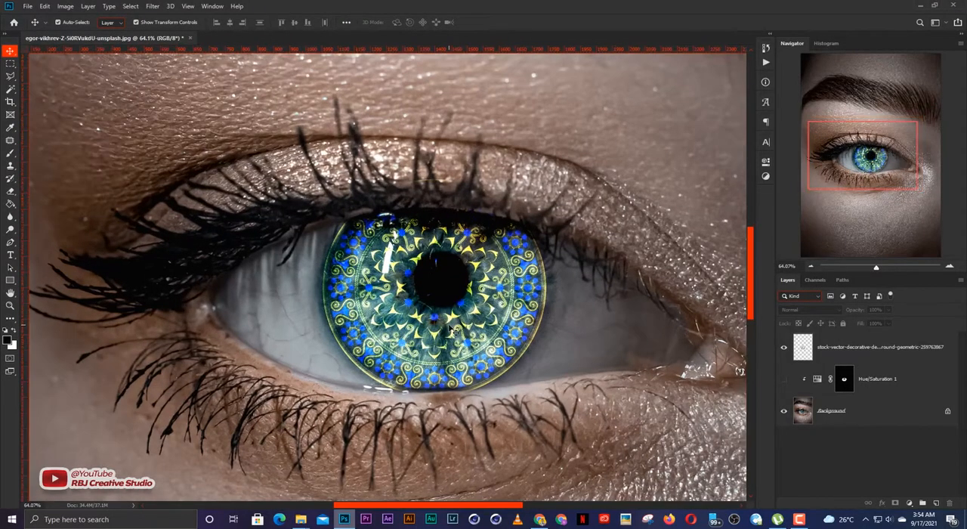
pyautogui.scroll(-5, 451, 330)
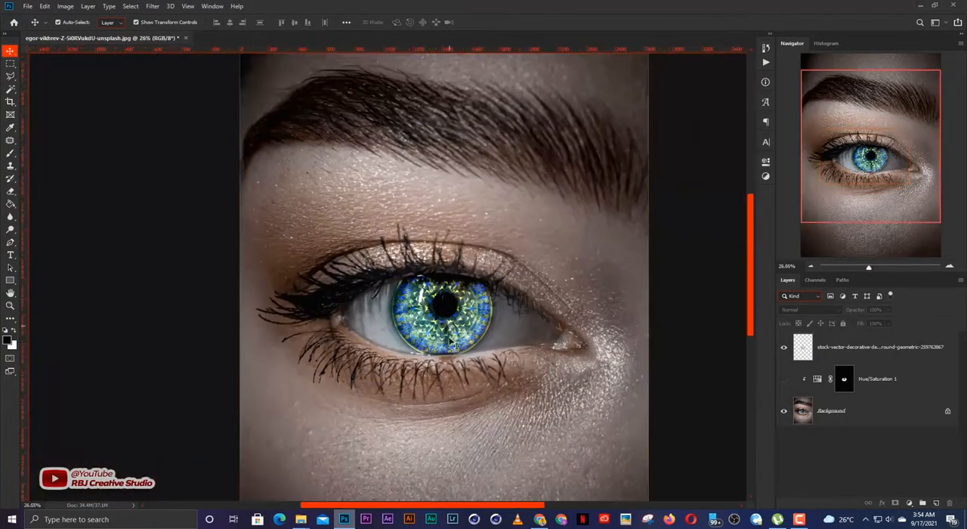
pyautogui.scroll(-1, 448, 363)
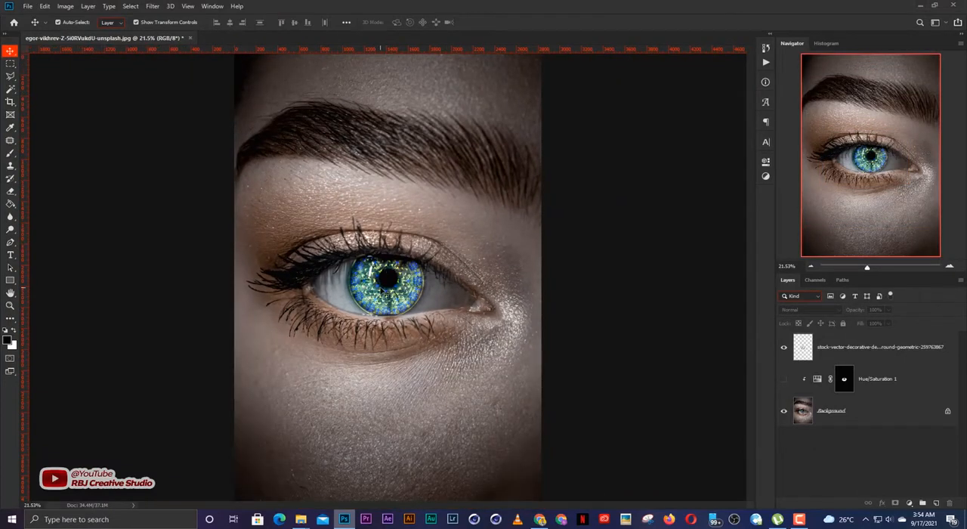
pyautogui.scroll(4, 383, 292)
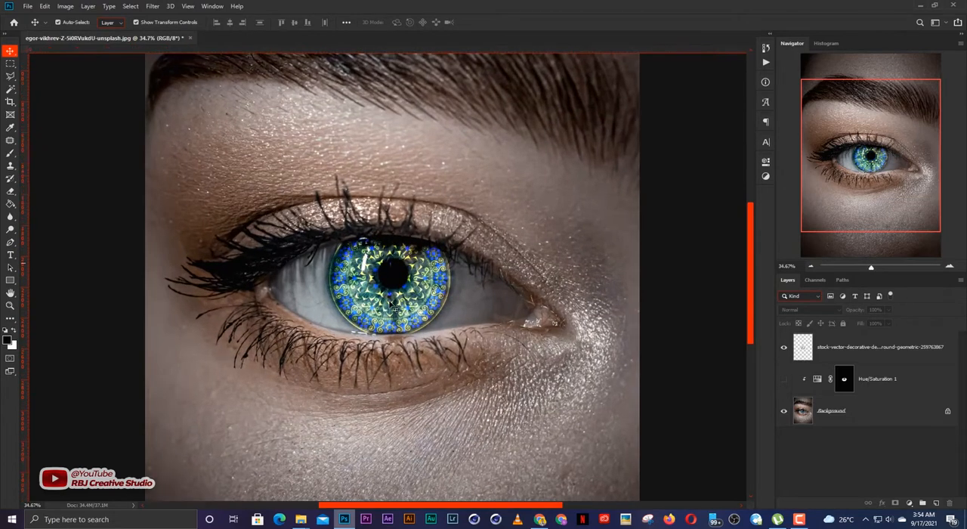
pyautogui.scroll(-1, 394, 308)
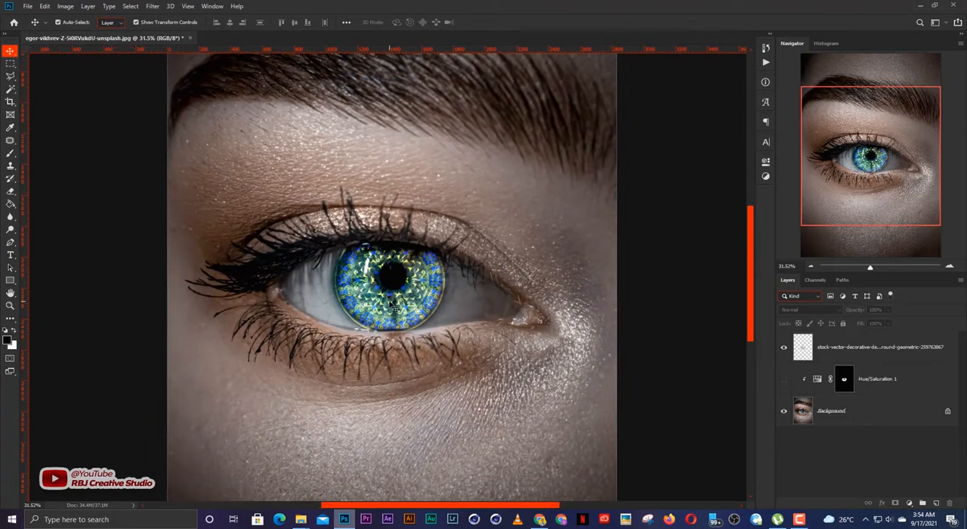
pyautogui.scroll(1, 394, 308)
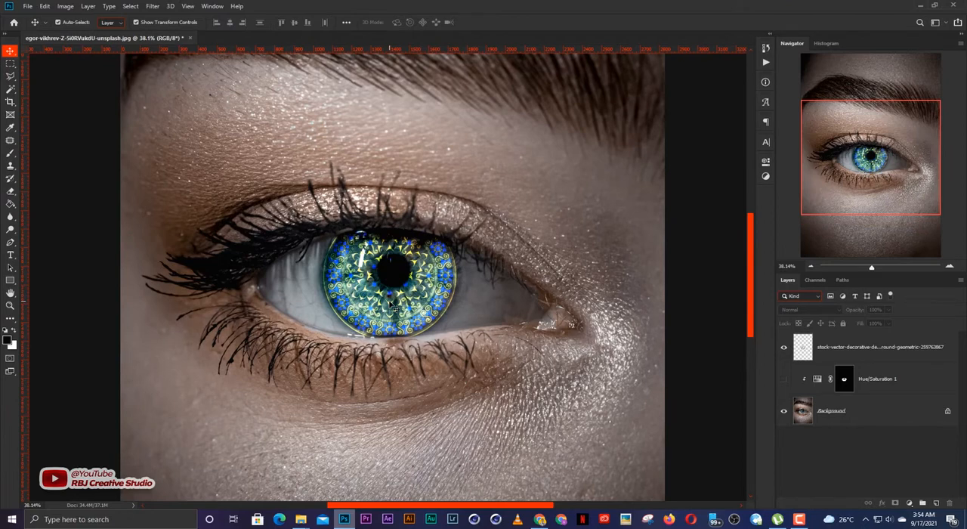
# Step: Review the blend mode options for the iris pattern layer, keep Divide, and deselect the layer
pyautogui.scroll(1, 396, 303)
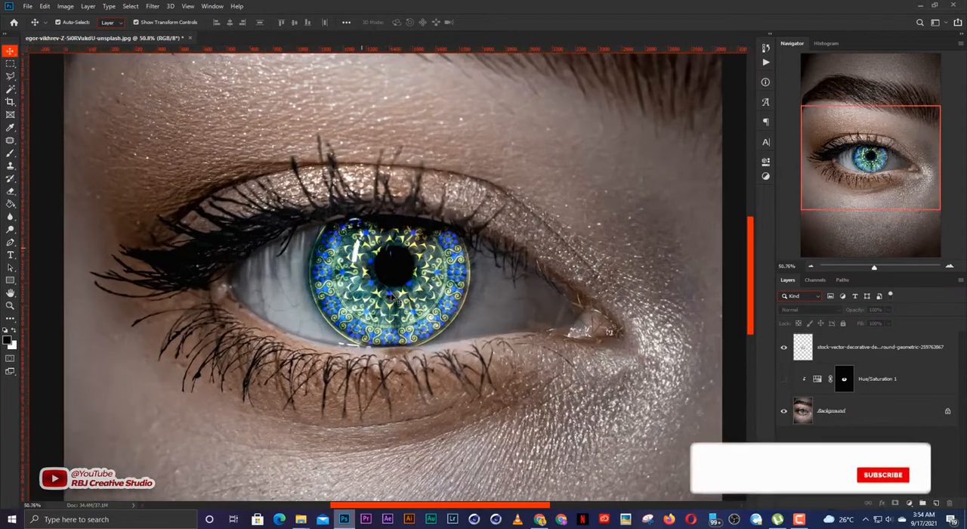
pyautogui.click(465, 305)
pyautogui.scroll(1, 407, 285)
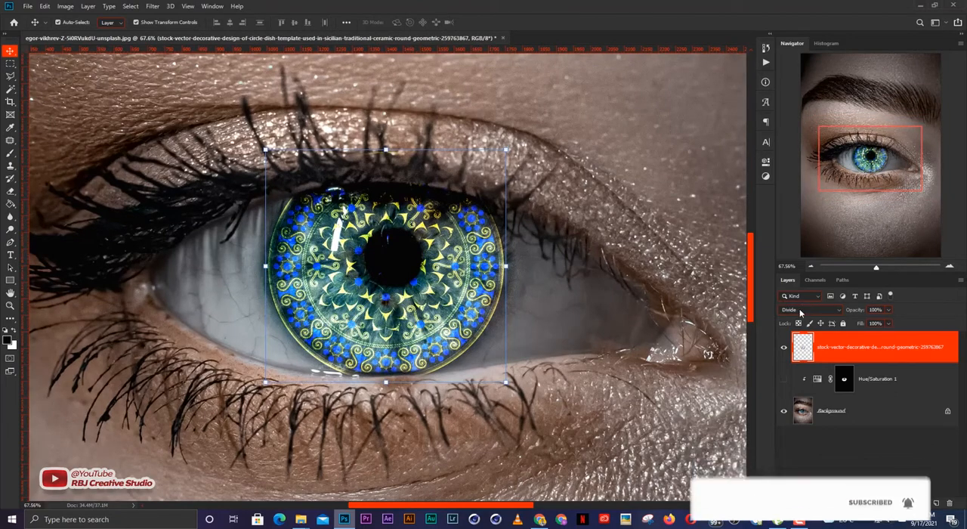
pyautogui.click(807, 309)
pyautogui.scroll(-1, 800, 313)
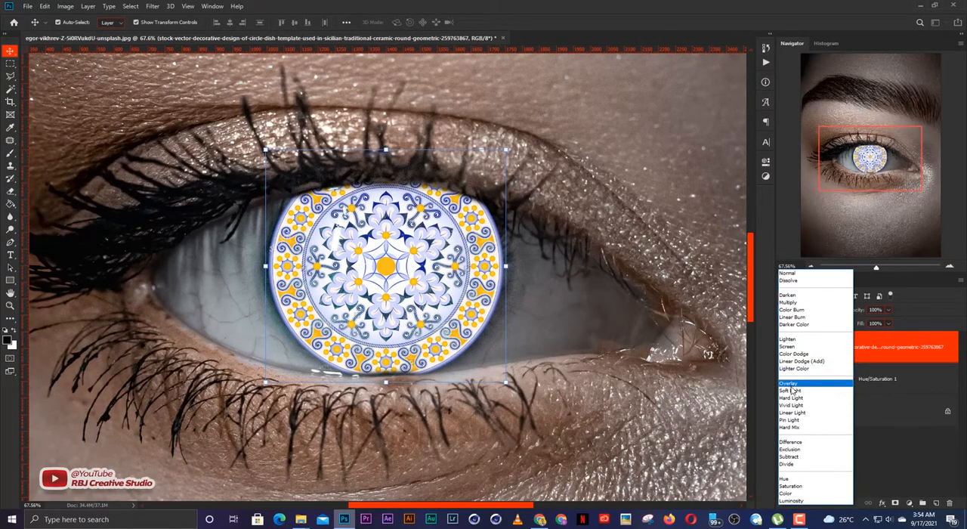
pyautogui.click(786, 463)
pyautogui.click(706, 216)
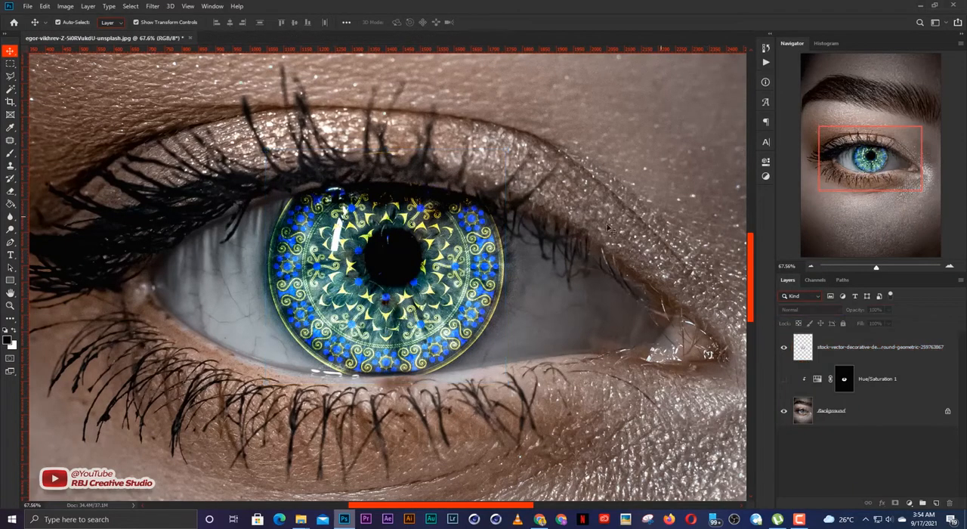
# Step: Inspect the finished iris effect at several magnifications against the surrounding eye and brow
pyautogui.scroll(-4, 577, 235)
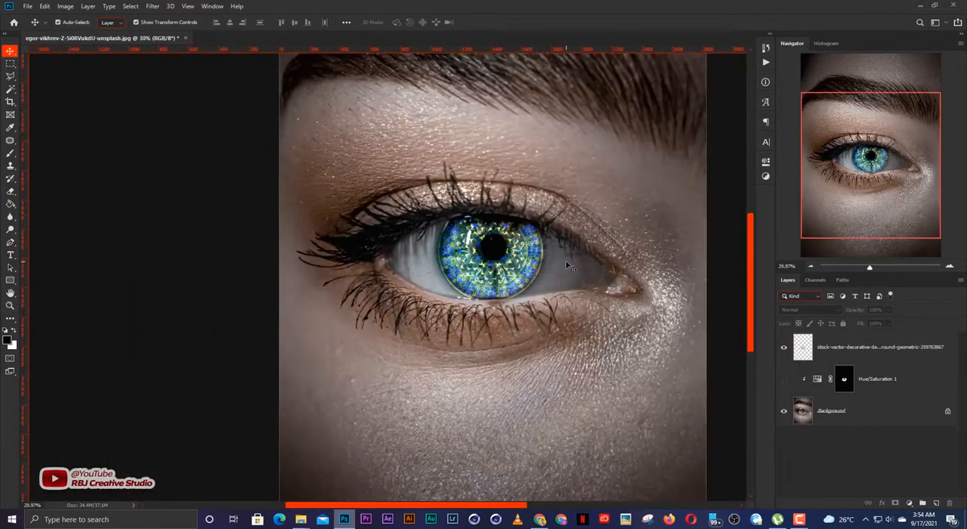
pyautogui.scroll(1, 567, 265)
pyautogui.scroll(-2, 555, 278)
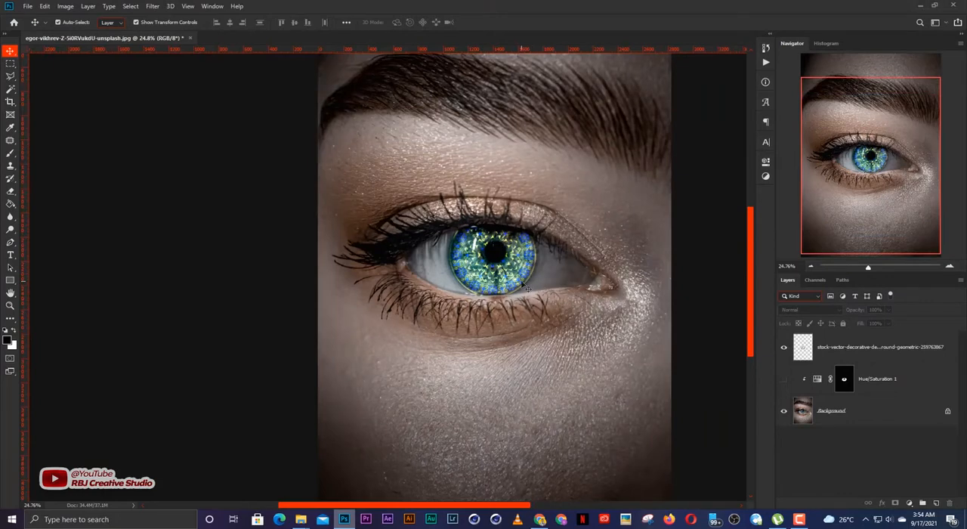
pyautogui.scroll(-3, 519, 287)
pyautogui.scroll(3, 519, 288)
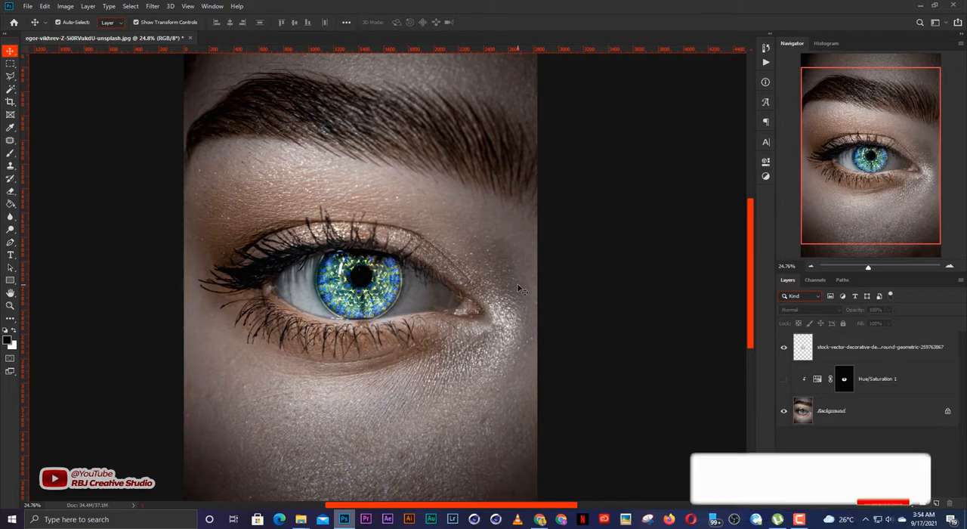
pyautogui.scroll(2, 312, 266)
pyautogui.scroll(2, 348, 268)
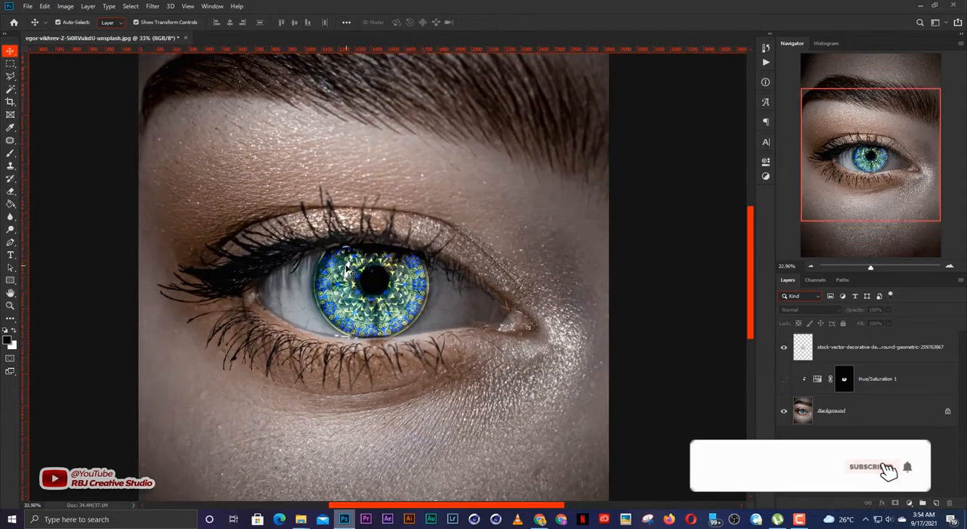